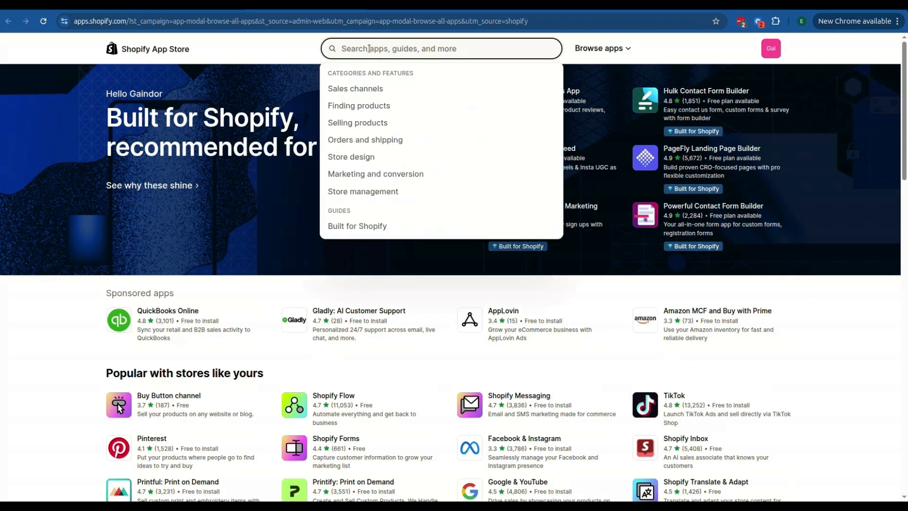
Search the app store for "gaindor", select Gaindor Trivia Quiz Conversion and open the app in the store admin.
type("gaindor")
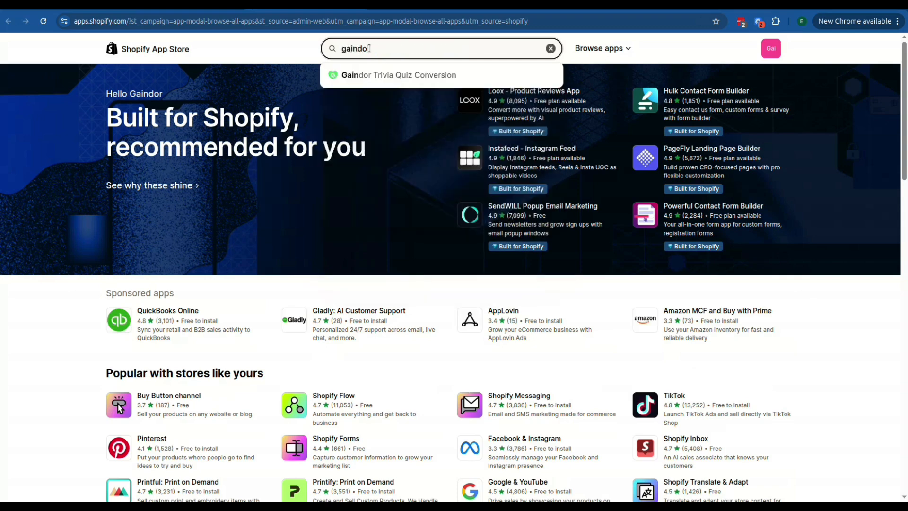
left_click(365, 80)
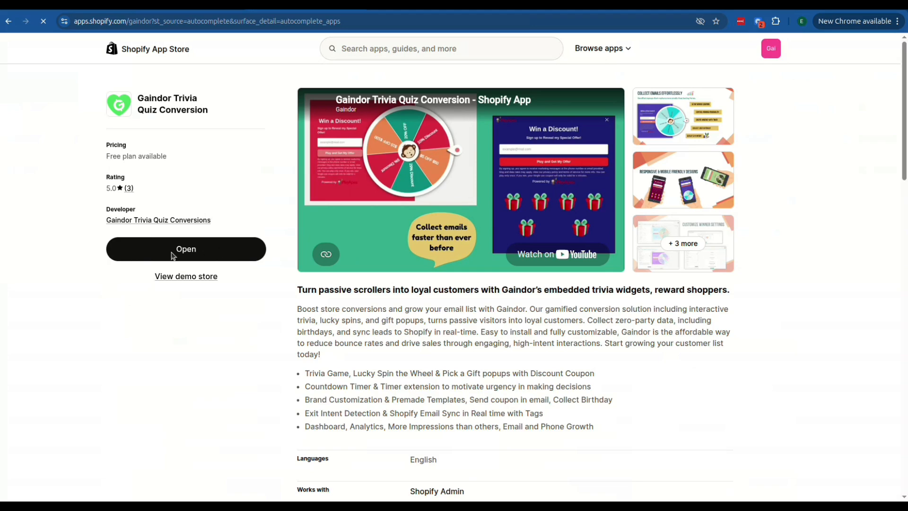
left_click(249, 249)
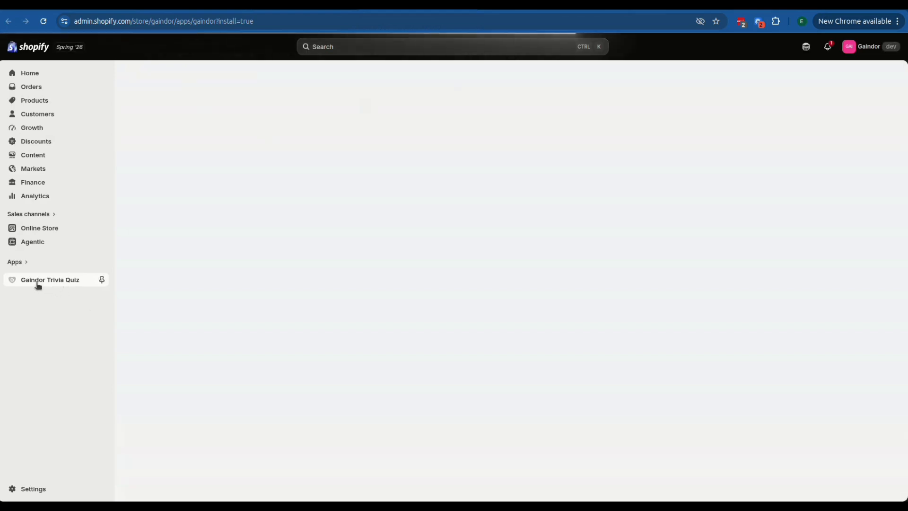
left_click(102, 281)
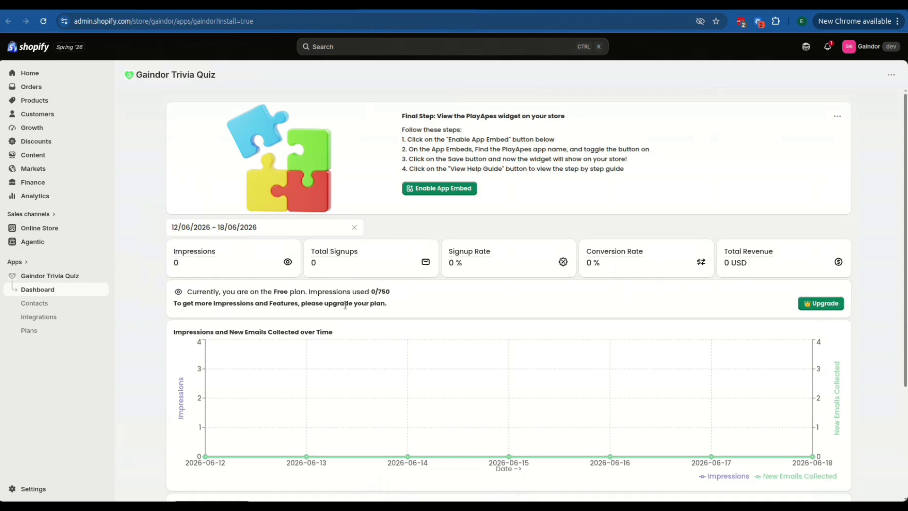
Examine the app dashboard's statistics and plan usage, and the widget types offered for a new widget.
scroll(208, 301, "down", 1)
scroll(208, 297, "down", 2)
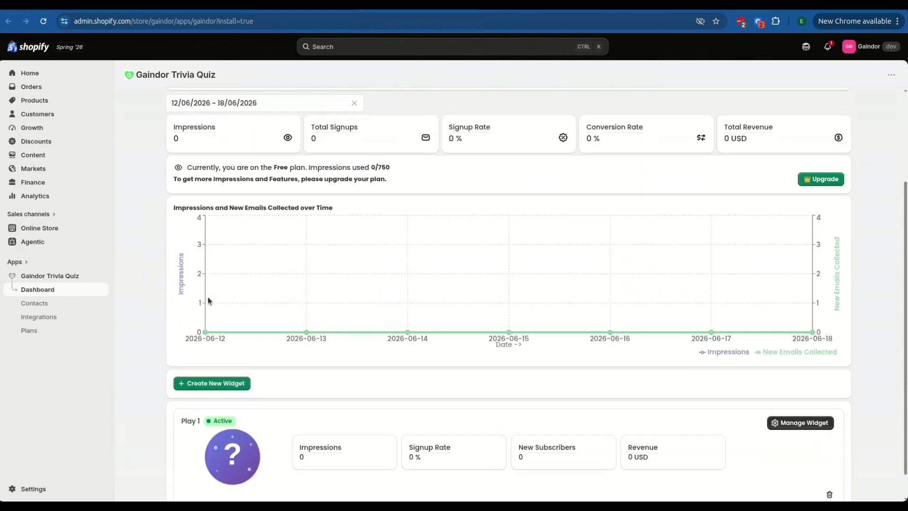
double_click(280, 168)
left_click(368, 169)
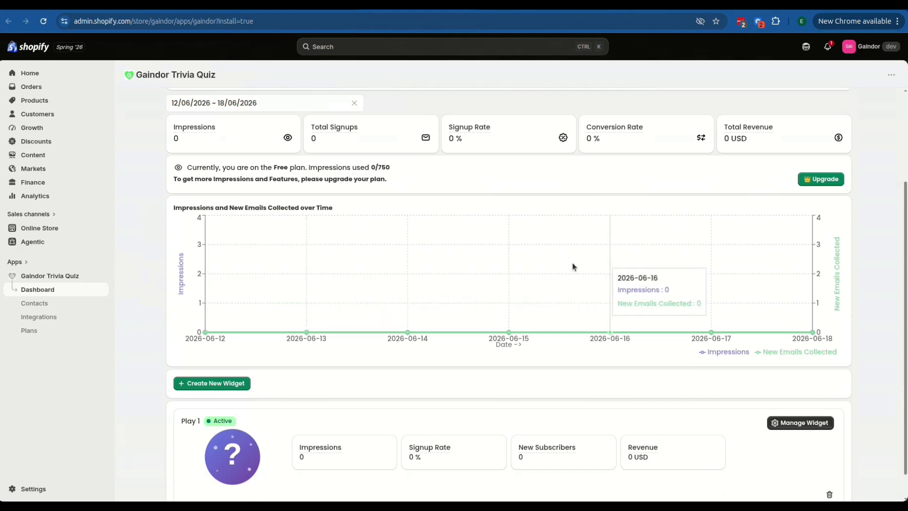
scroll(299, 378, "down", 1)
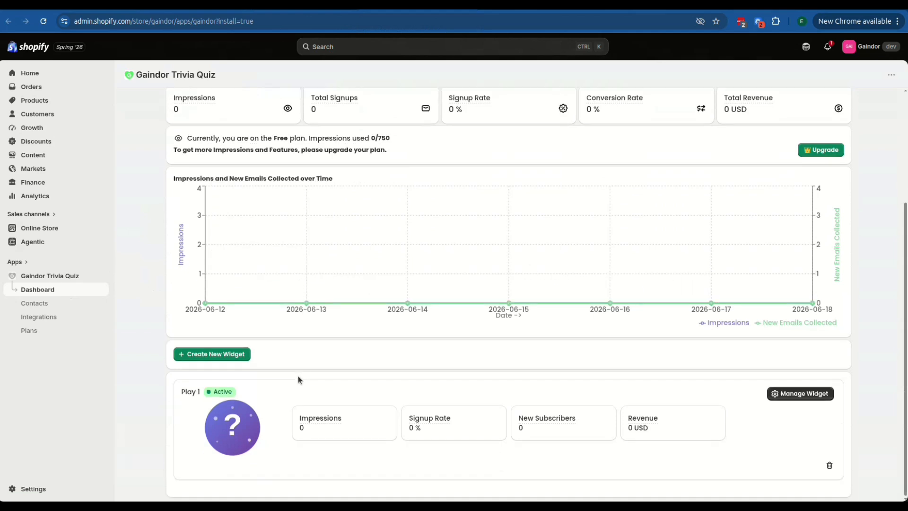
left_click(220, 355)
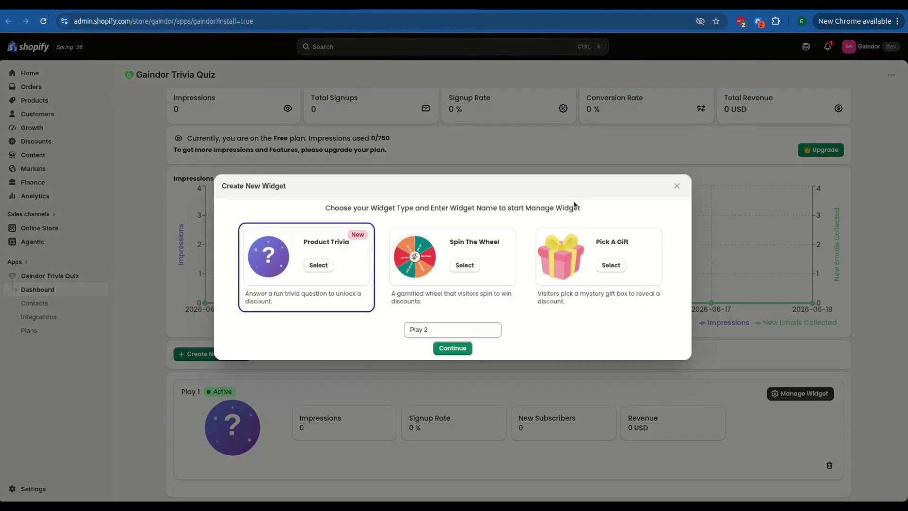
left_click(677, 186)
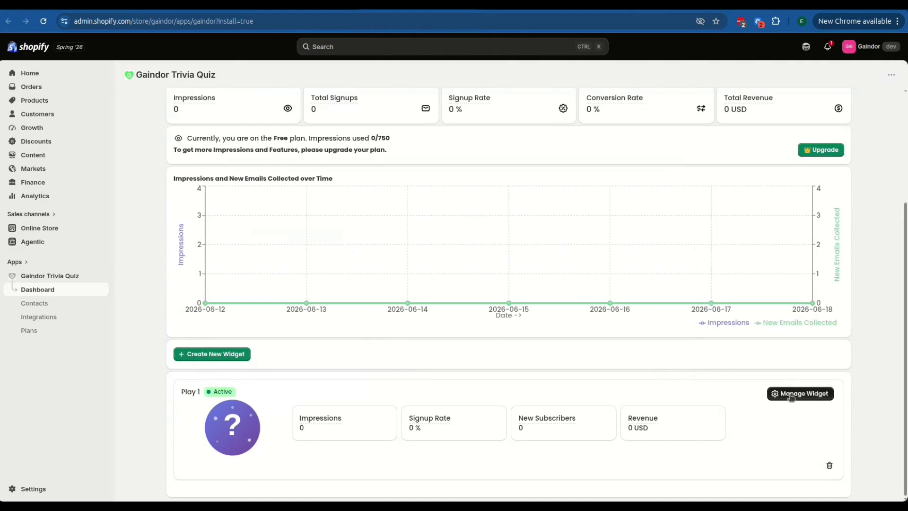
In the Play 1 widget, set the unique coupon's percentage discount to 15 and the reward title to "15% Off".
left_click(791, 397)
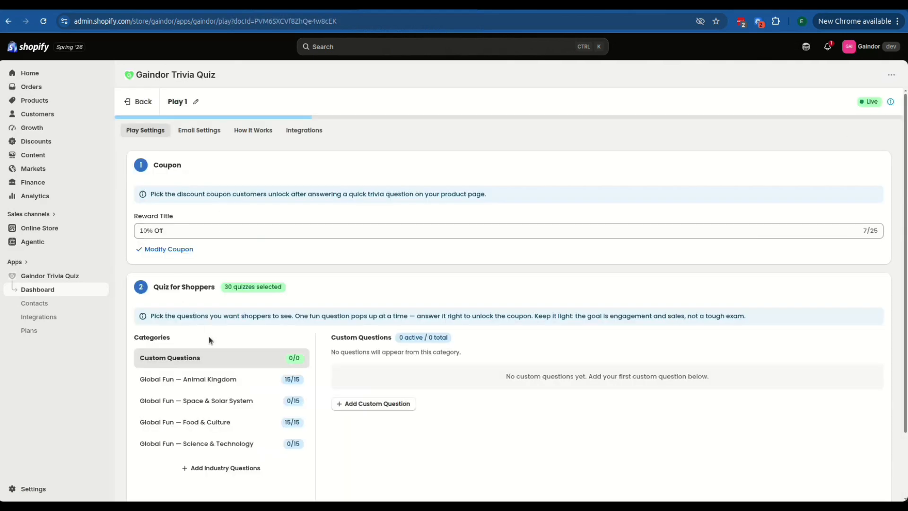
left_click(168, 232)
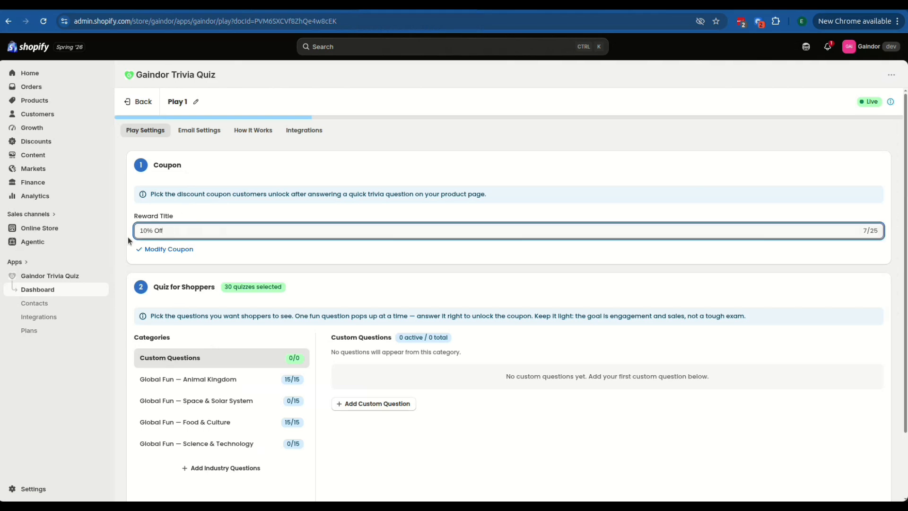
left_click(169, 249)
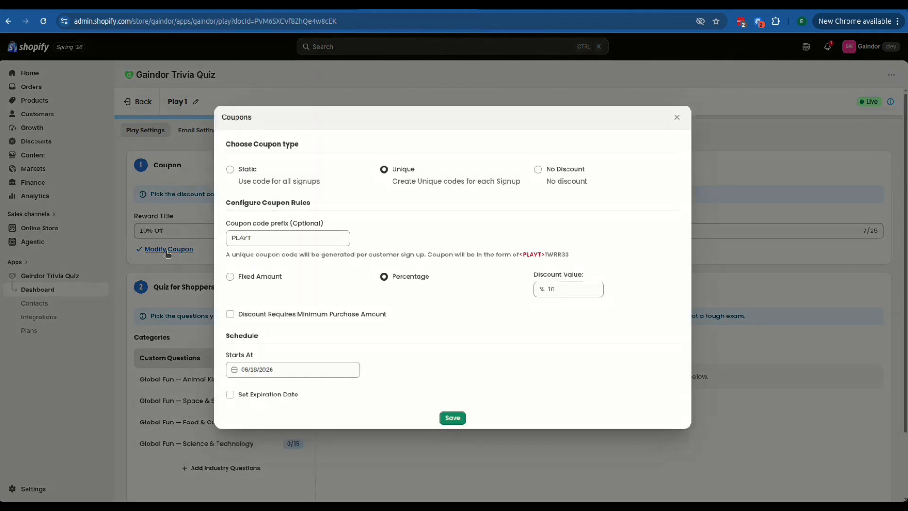
double_click(405, 280)
left_click(565, 287)
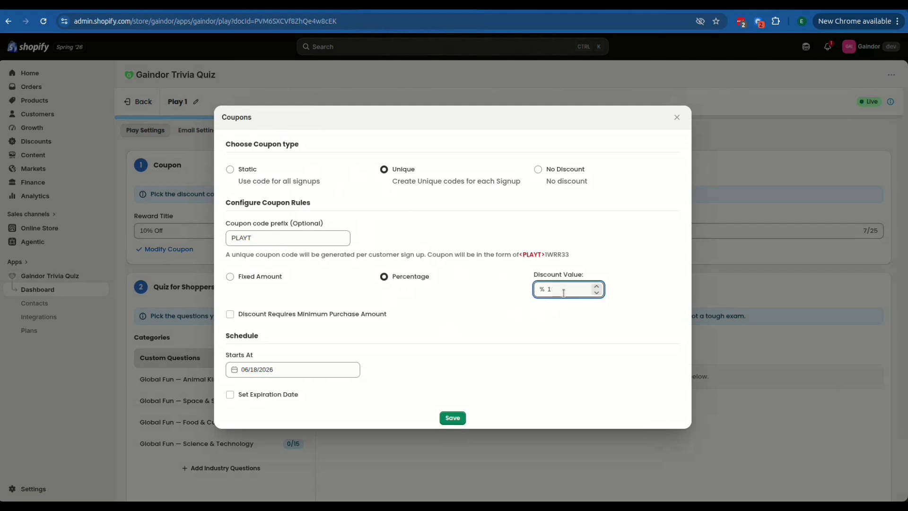
left_click(454, 417)
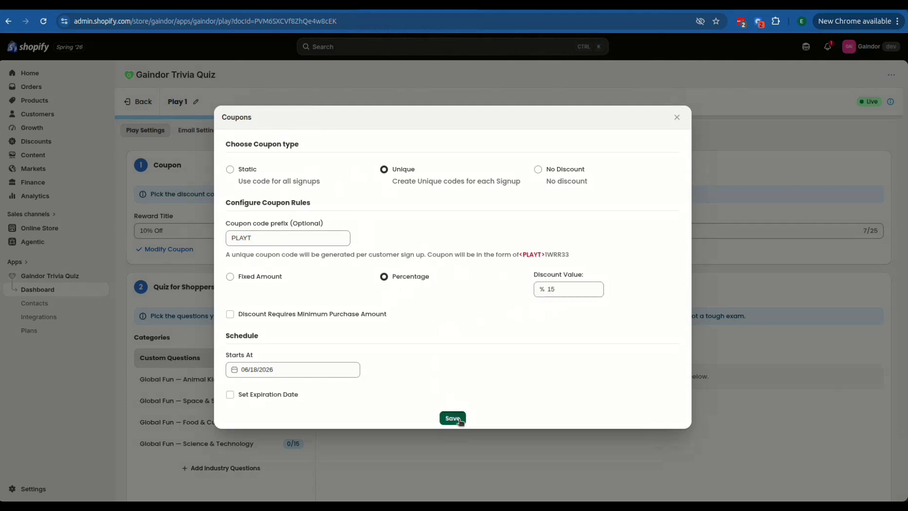
left_click(141, 229)
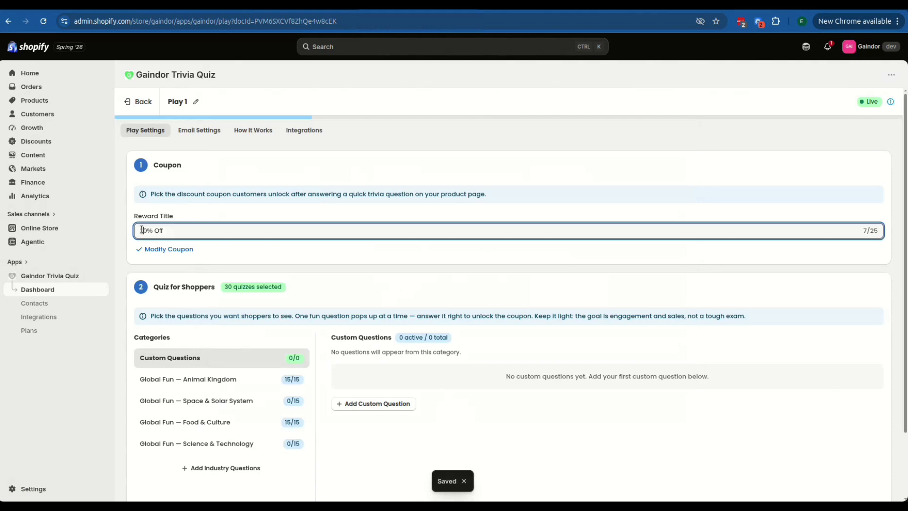
type("5")
Clear all Animal Kingdom quiz questions and select all questions in the Space & Solar System category.
left_click(294, 380)
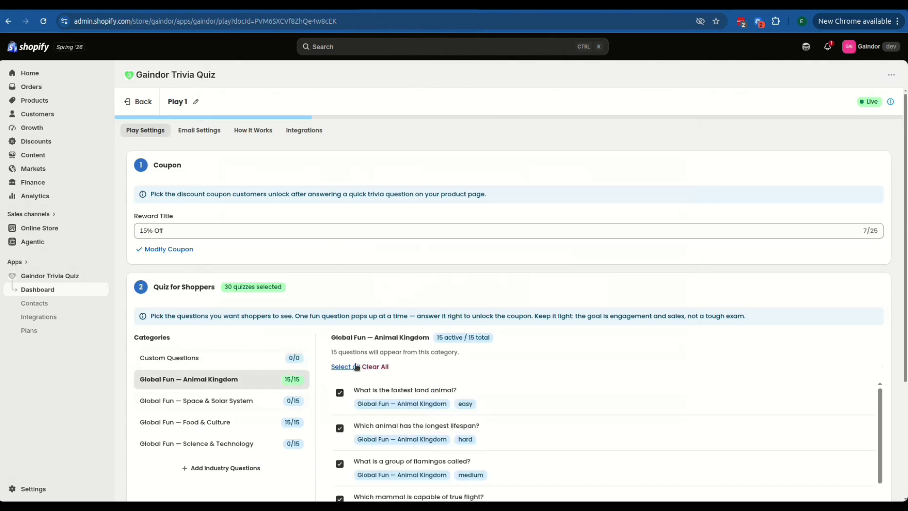
left_click(376, 367)
left_click(282, 403)
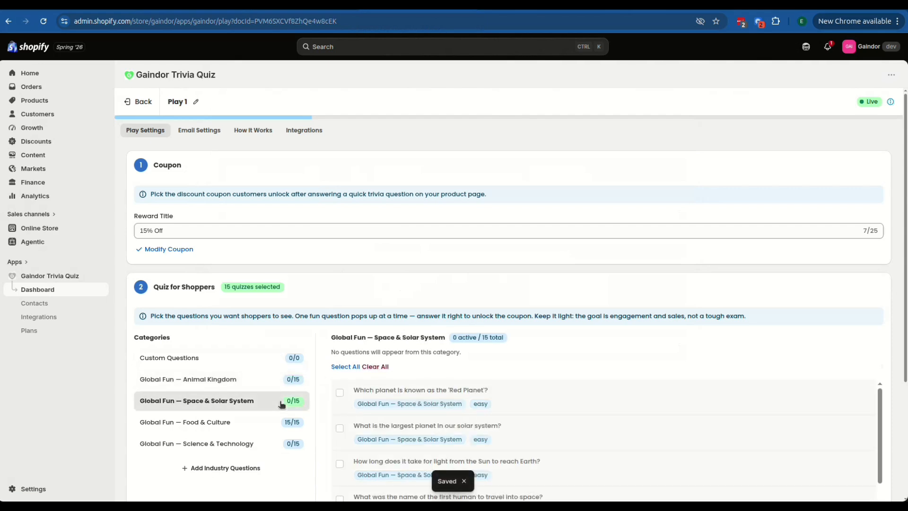
left_click(349, 367)
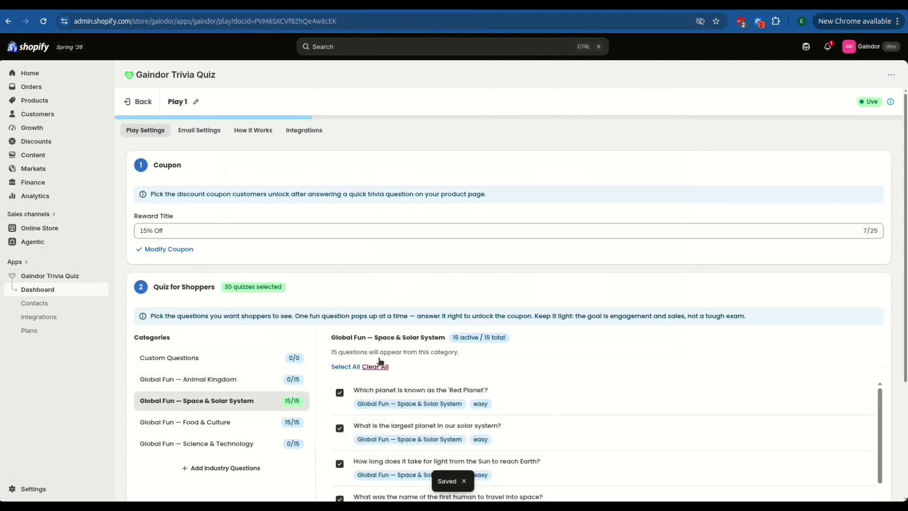
Clear all Food & Culture quiz questions and select all questions in the Science & Technology category.
left_click(266, 420)
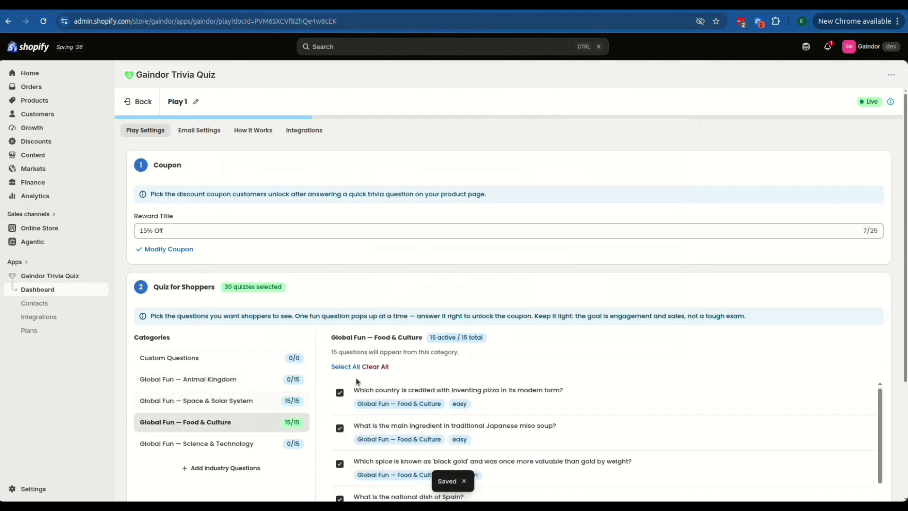
left_click(375, 367)
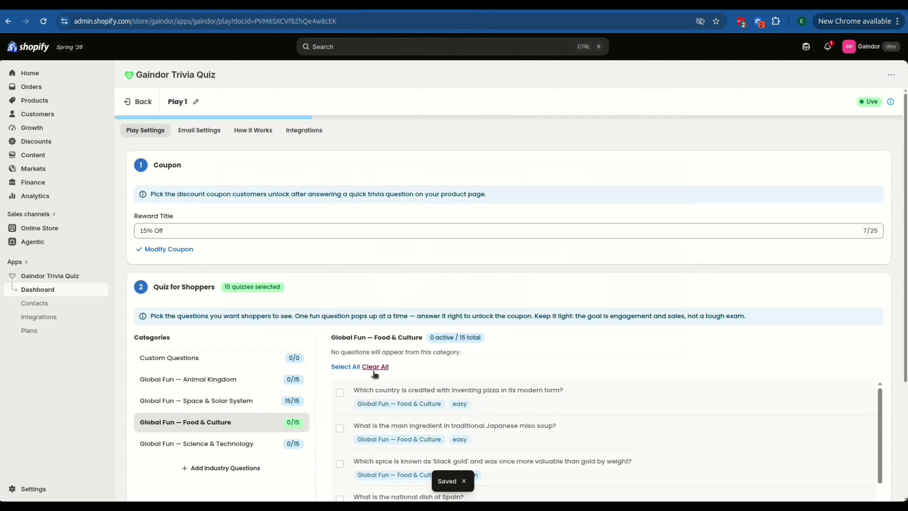
left_click(272, 447)
left_click(348, 367)
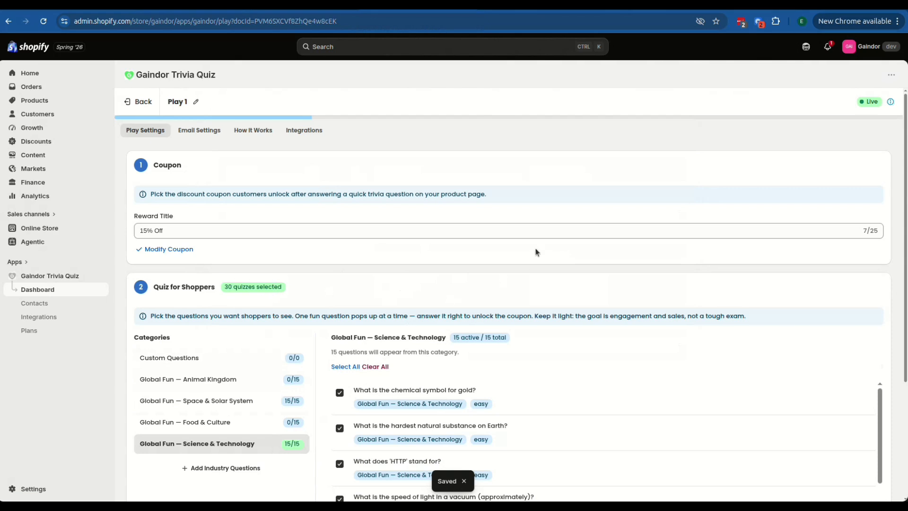
Look at the Play 1 widget's email settings and compare the available upgrade plans.
left_click(191, 130)
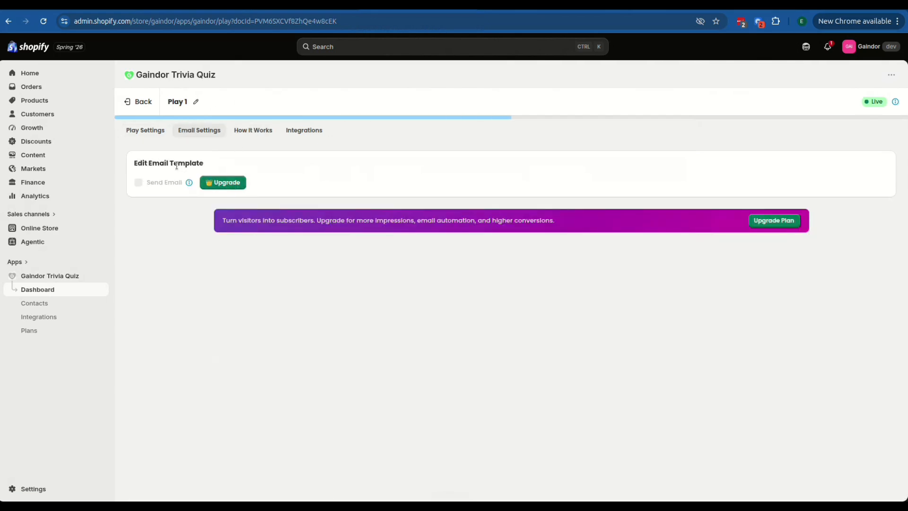
left_click(222, 183)
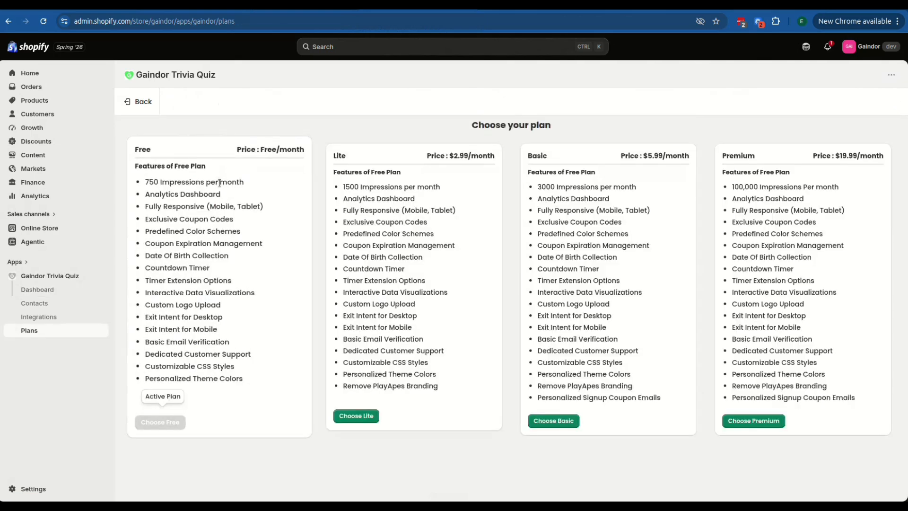
left_click(142, 101)
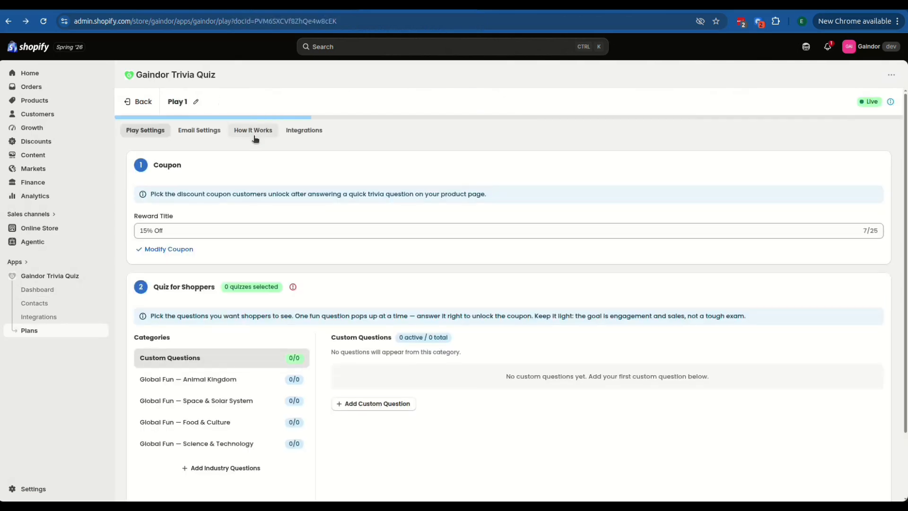
Open the store's theme editor from the Play 1 widget's activation instructions.
left_click(242, 133)
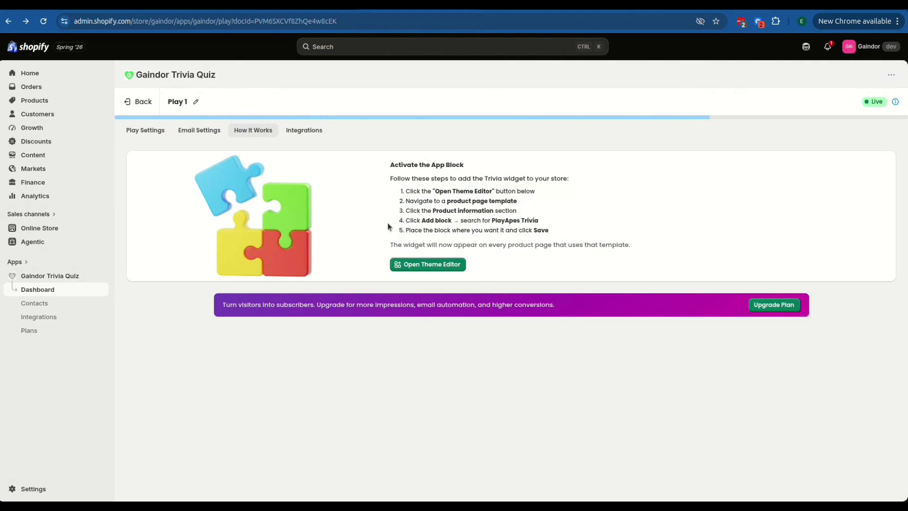
left_click(421, 265)
left_click(556, 5)
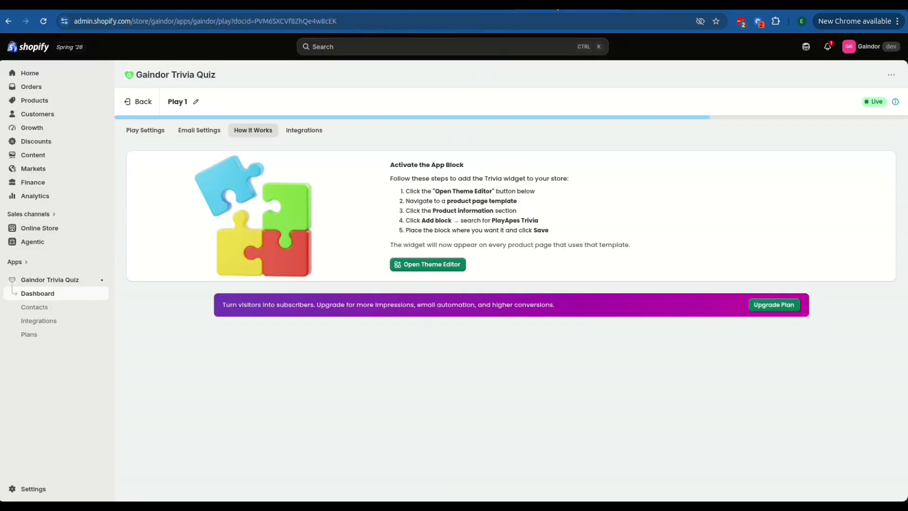
left_click(662, 4)
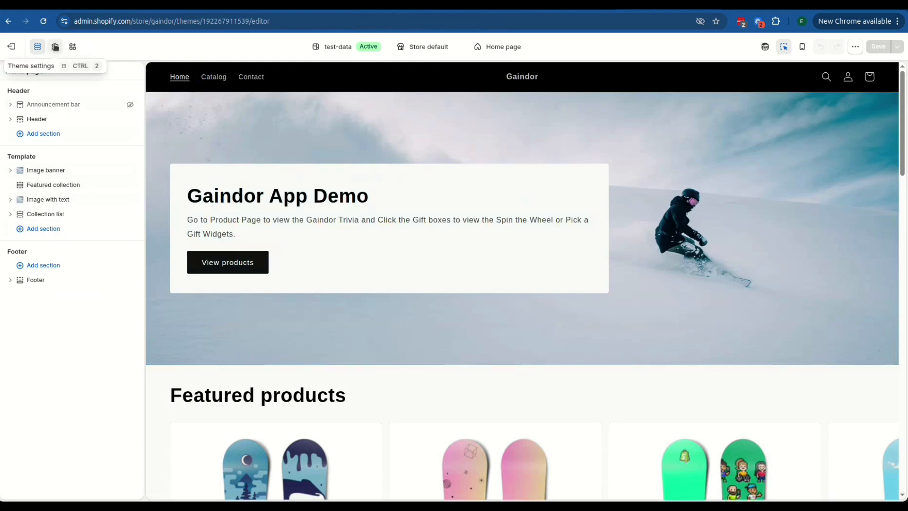
Enable the Gaindor Widget app embed in the theme and save the change.
left_click(73, 47)
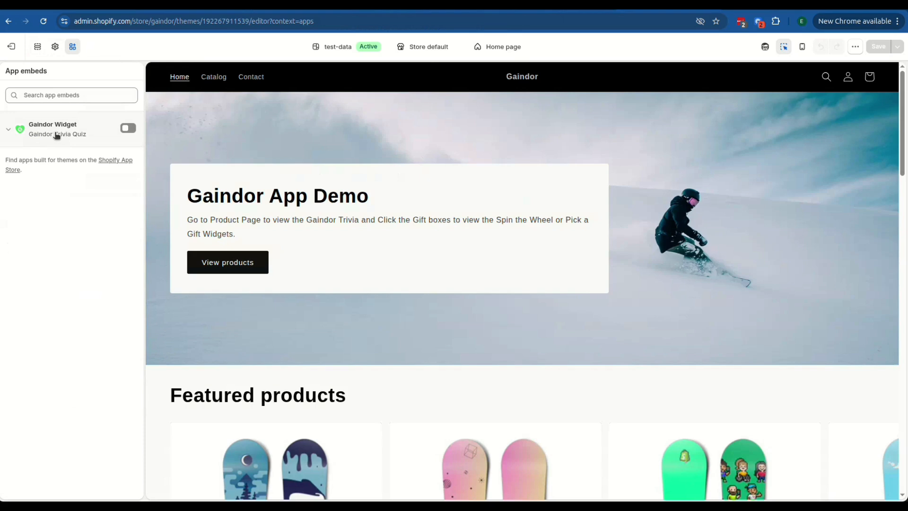
left_click(126, 130)
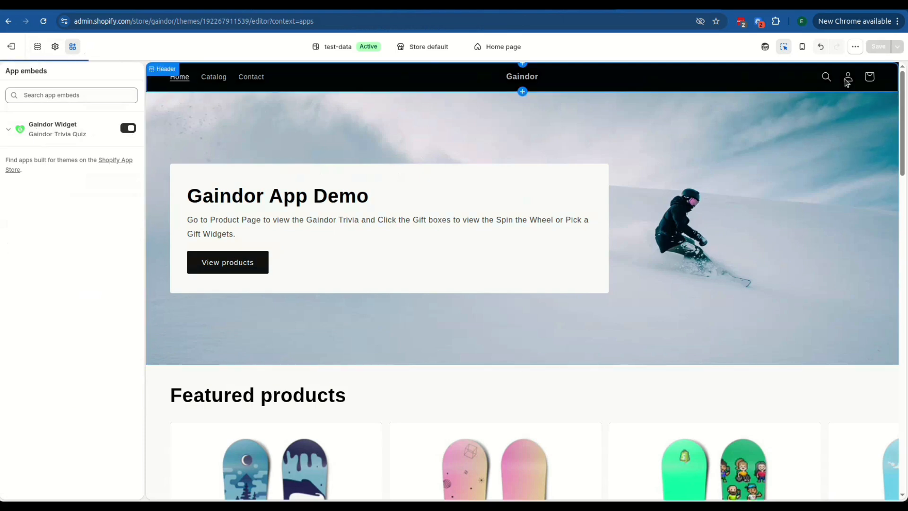
left_click(878, 47)
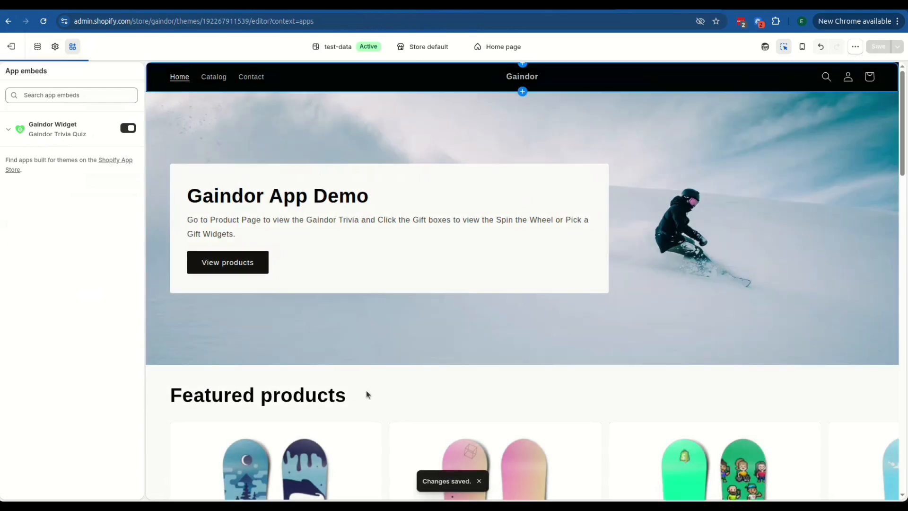
Open the product page of The Collection Snowboard: Liquid from the featured products in the theme preview.
scroll(367, 396, "down", 2)
scroll(367, 396, "down", 1)
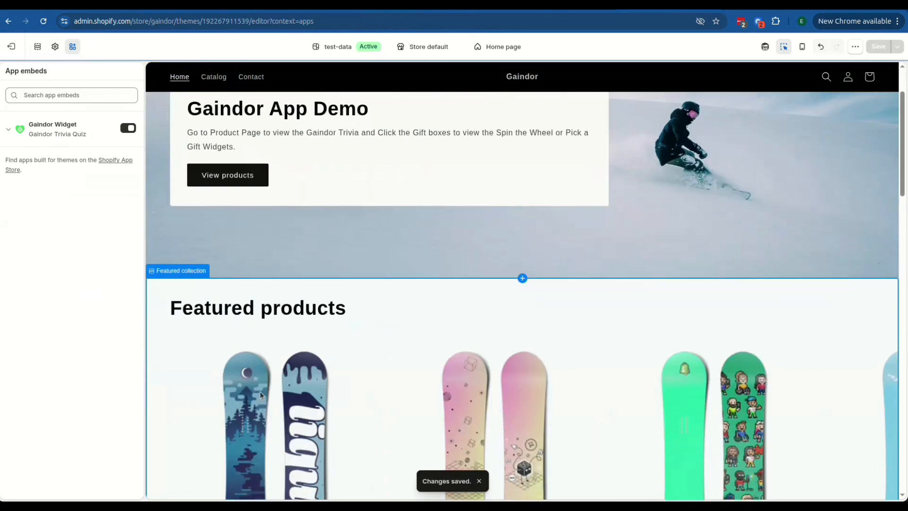
left_click(260, 390)
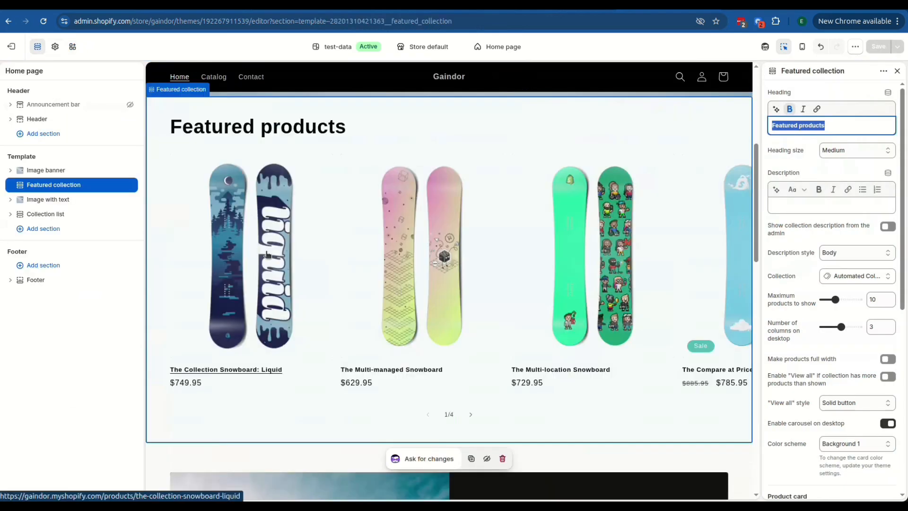
left_click(266, 255)
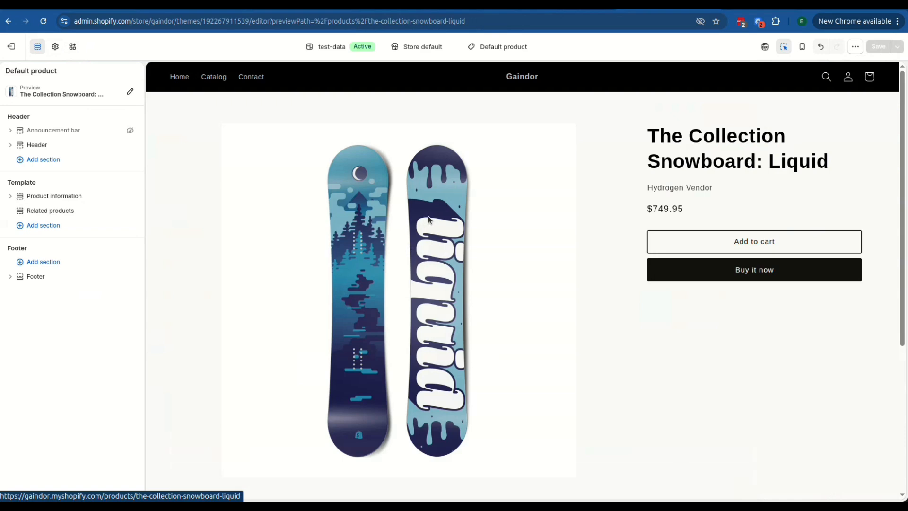
scroll(355, 157, "down", 8)
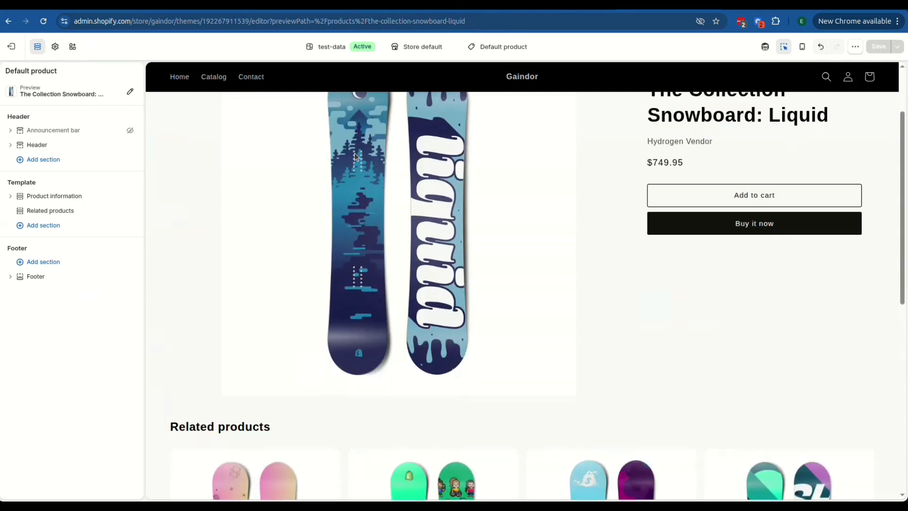
Add the Gaindor Trivia app as a new section in the product page template and save the change.
scroll(353, 152, "up", 8)
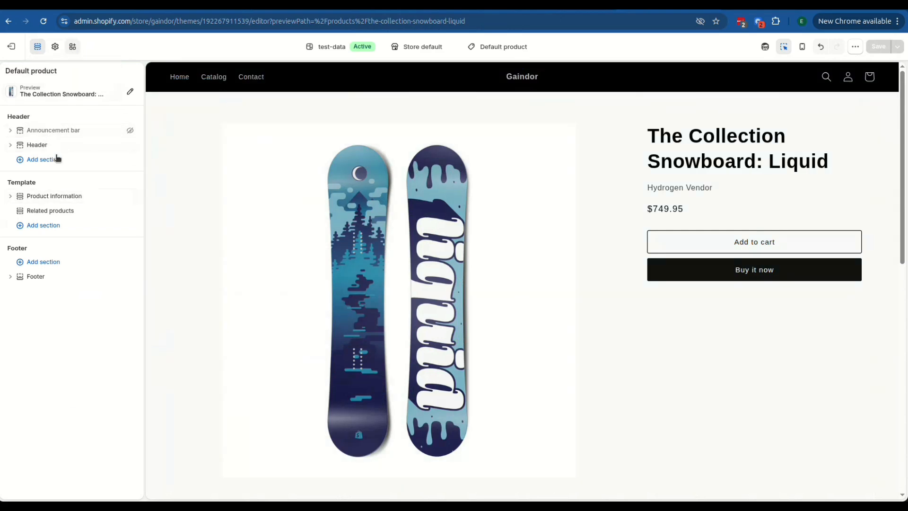
left_click(39, 226)
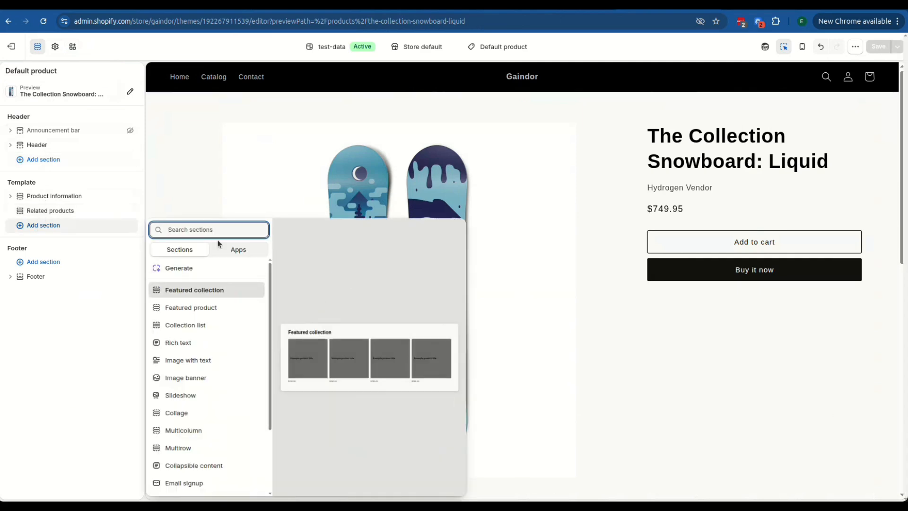
left_click(228, 251)
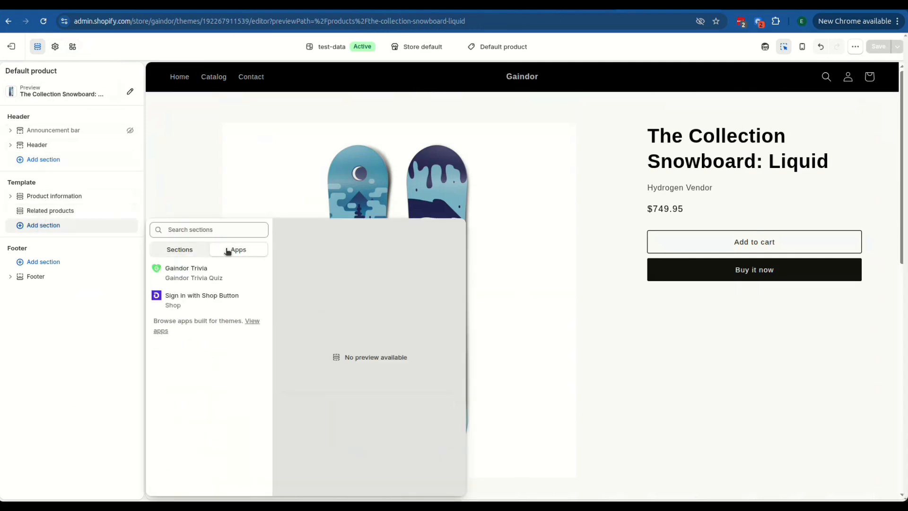
left_click(194, 273)
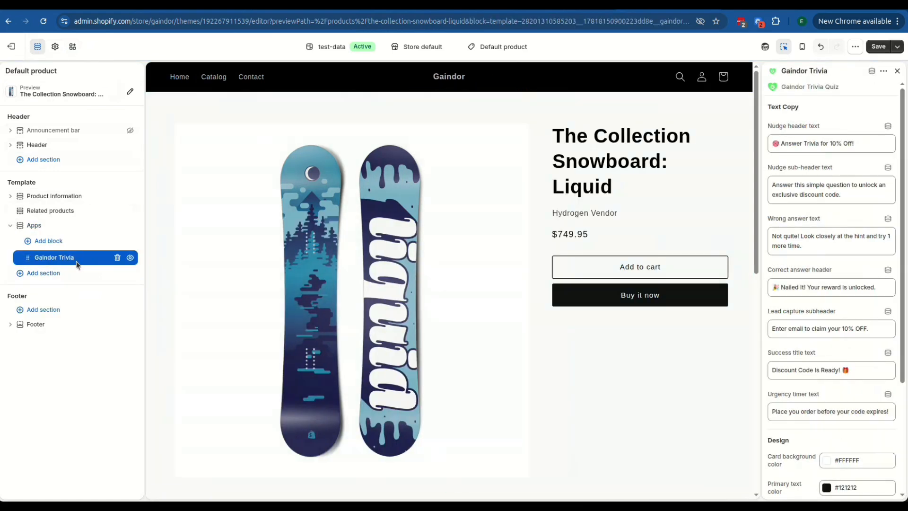
left_click(873, 50)
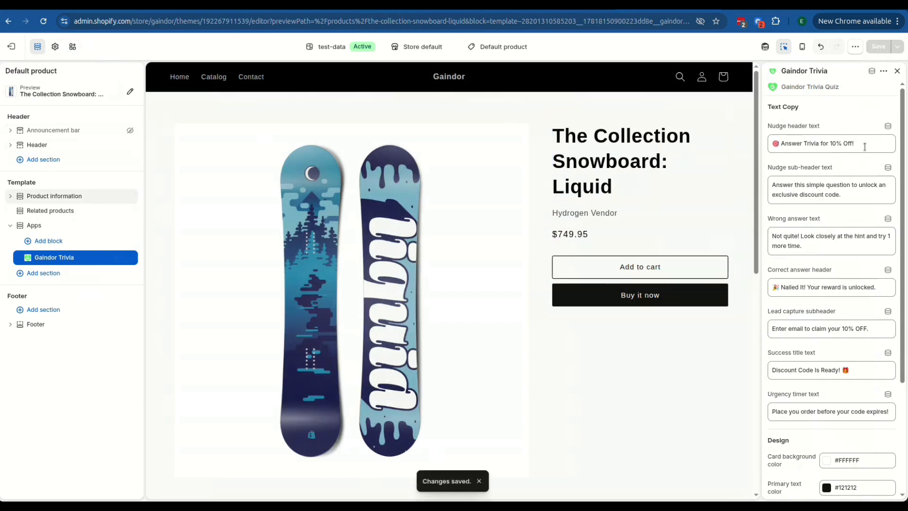
Look through the Gaindor Trivia block's text copy settings, from the nudge header to the urgency timer text.
left_click(865, 144)
left_click(842, 198)
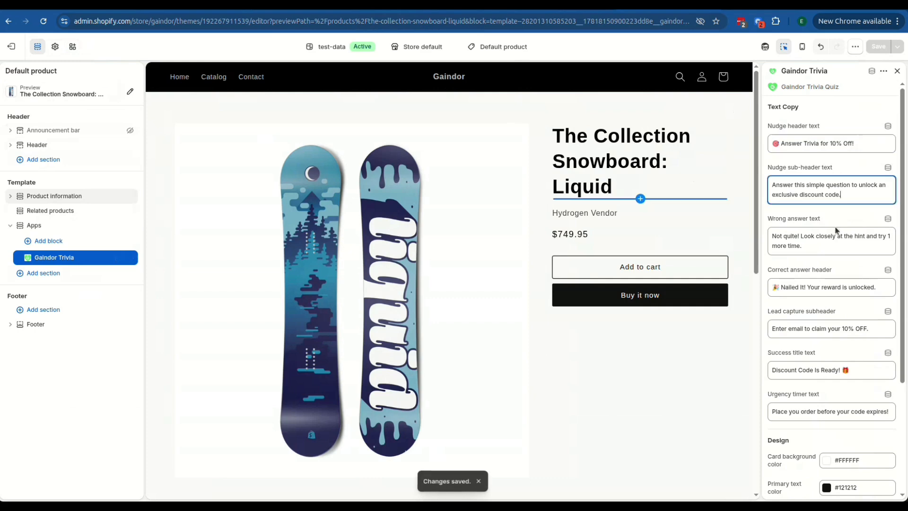
left_click(812, 247)
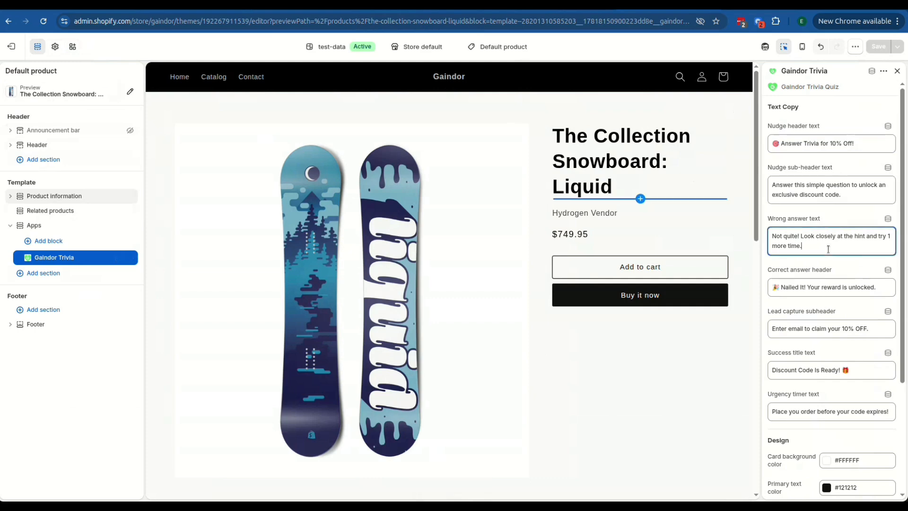
triple_click(797, 239)
left_click(817, 259)
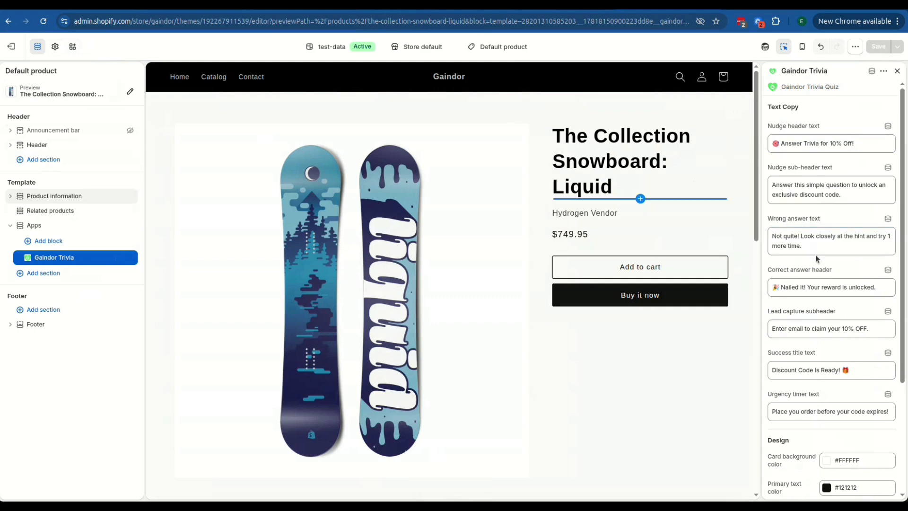
triple_click(814, 288)
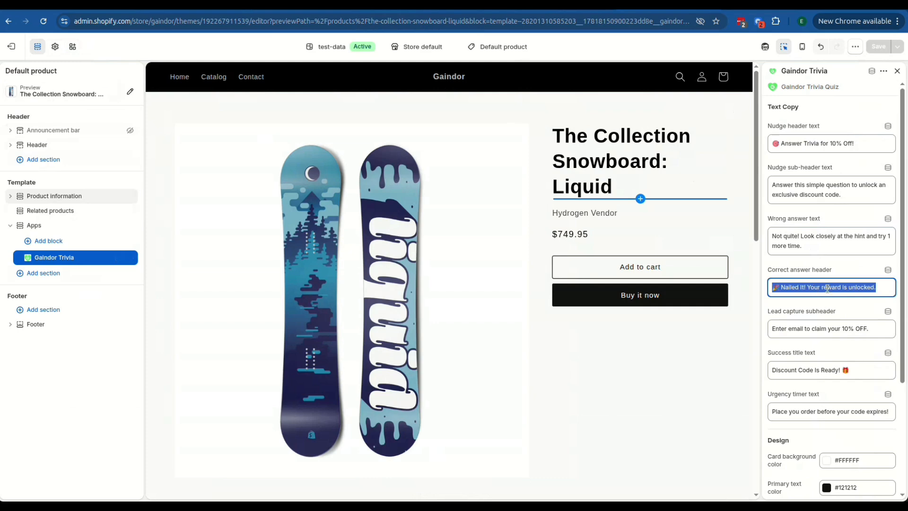
left_click(806, 335)
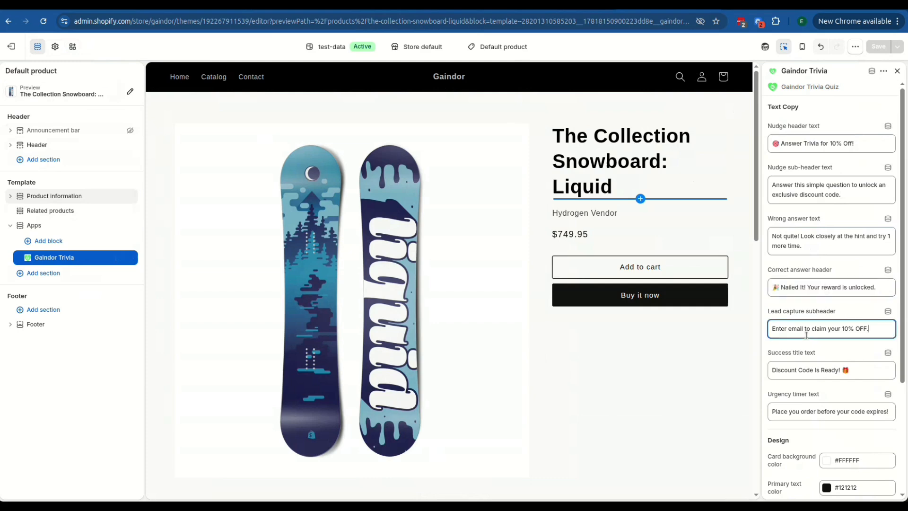
left_click(797, 369)
scroll(813, 280, "down", 3)
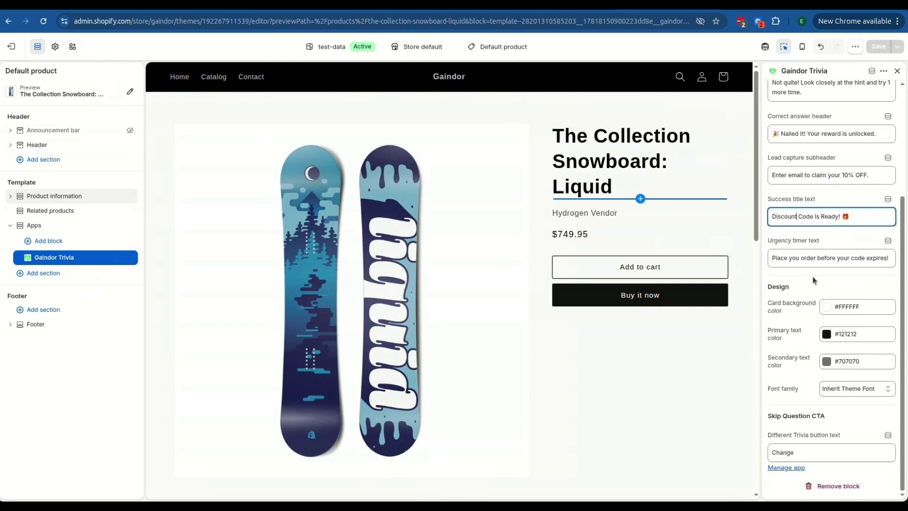
left_click(819, 259)
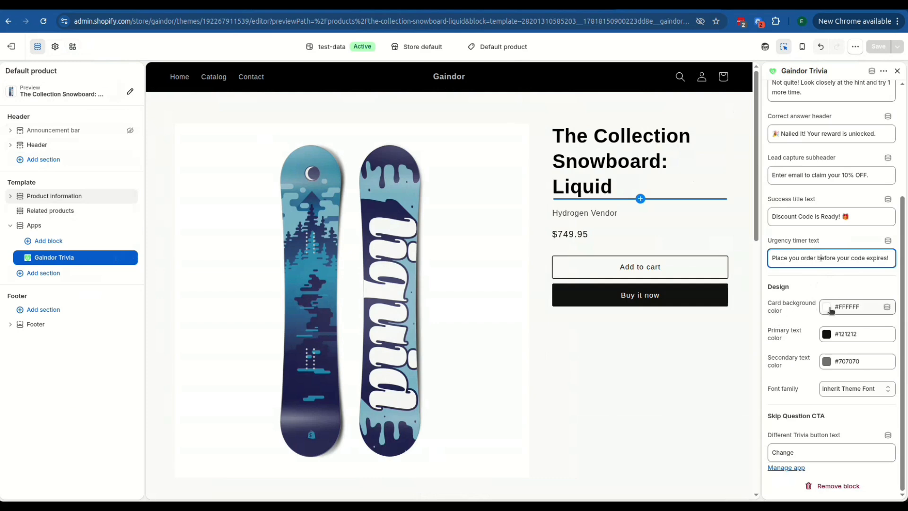
Set the Gaindor Trivia block's card background color to #E6DBDB and save the change.
left_click(830, 309)
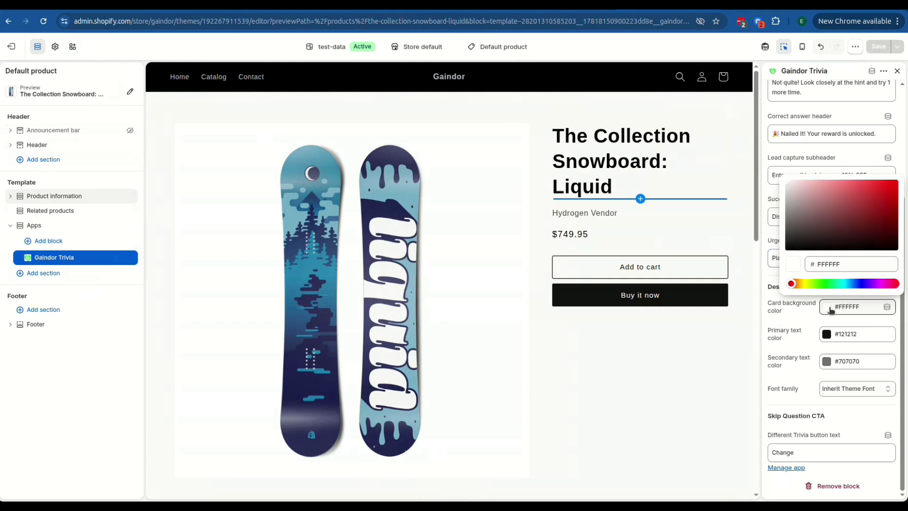
left_click(802, 185)
left_click_drag(802, 185, 810, 183)
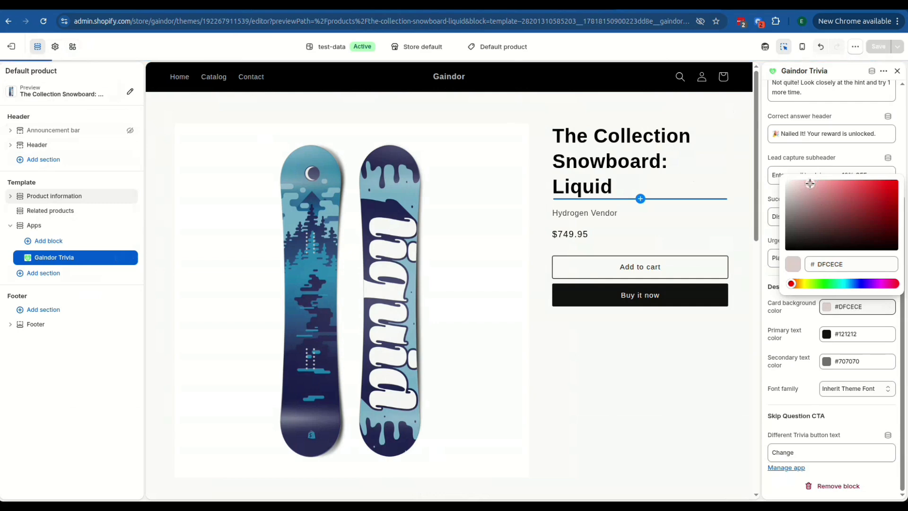
left_click(807, 183)
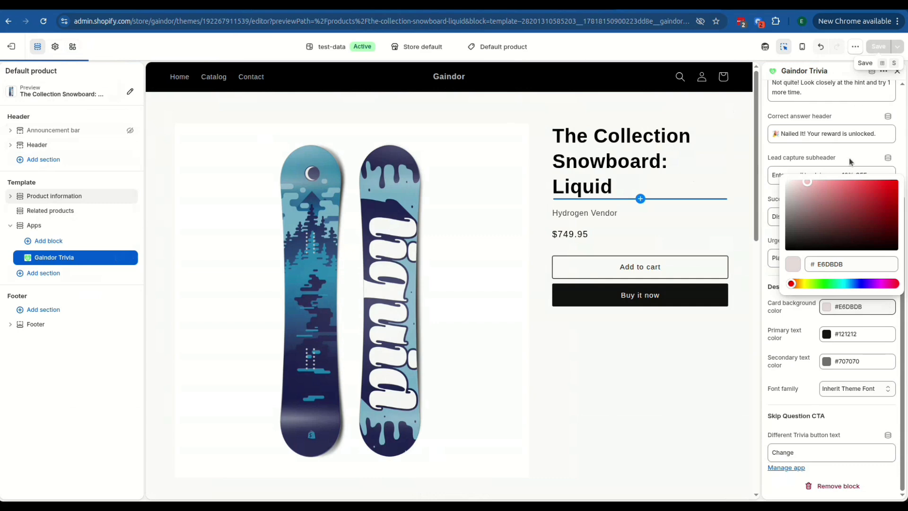
left_click(808, 339)
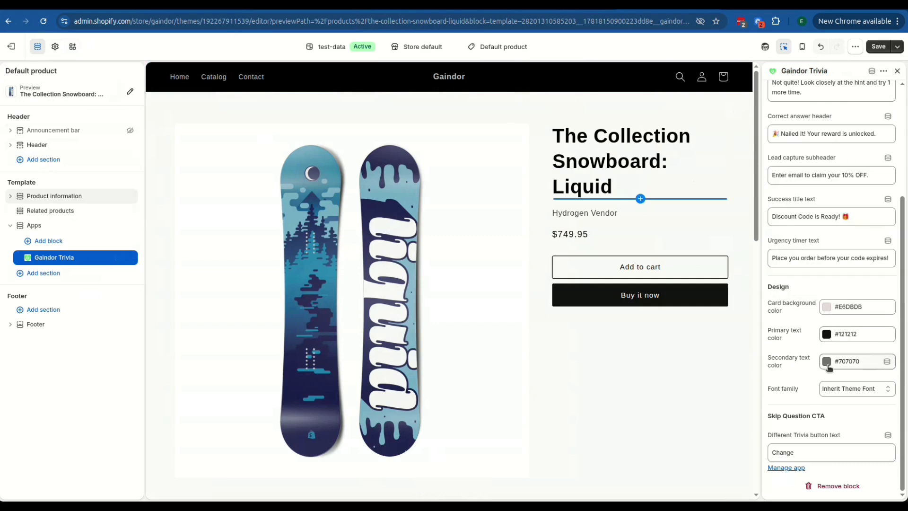
left_click(879, 48)
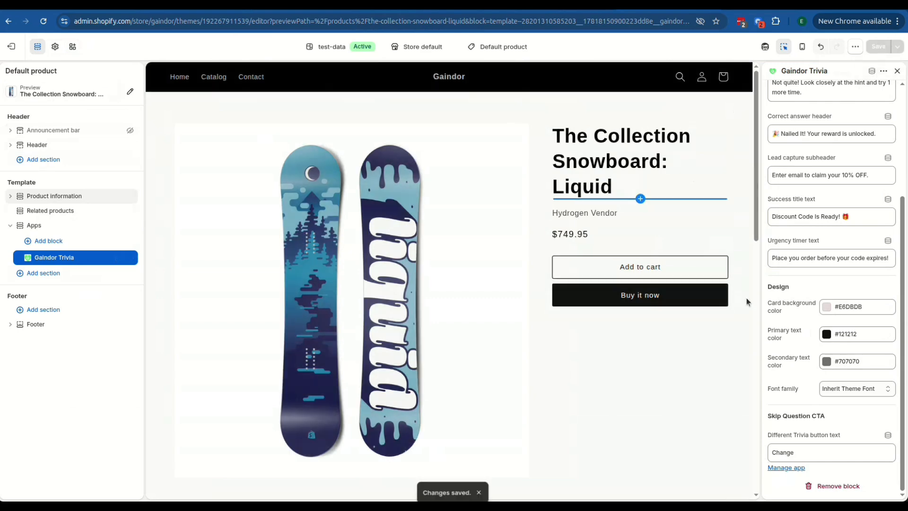
Move the Gaindor Trivia block into the Product information section directly below Buy buttons and save the change.
scroll(746, 297, "up", 2)
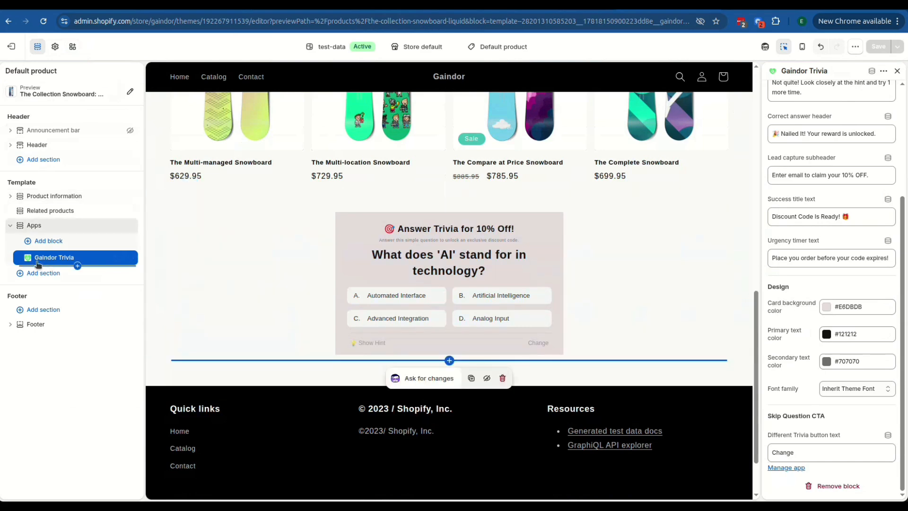
left_click_drag(41, 260, 36, 319)
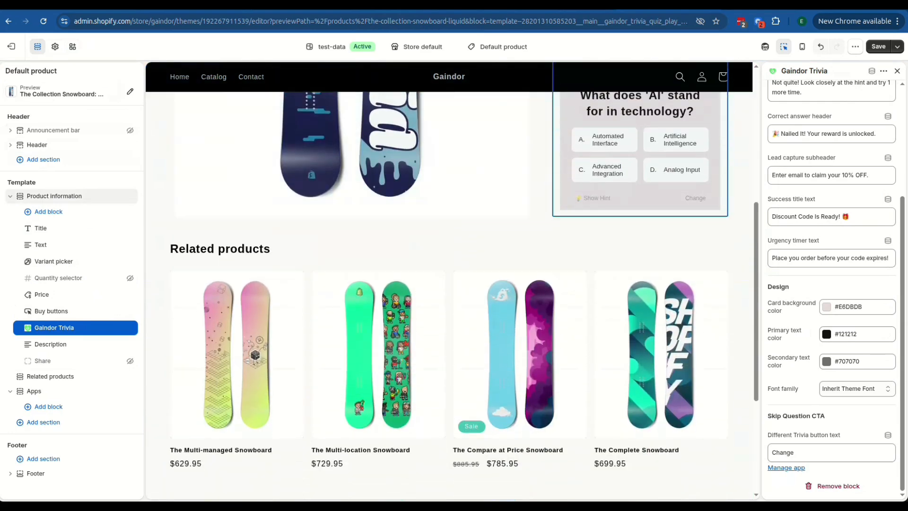
left_click(878, 47)
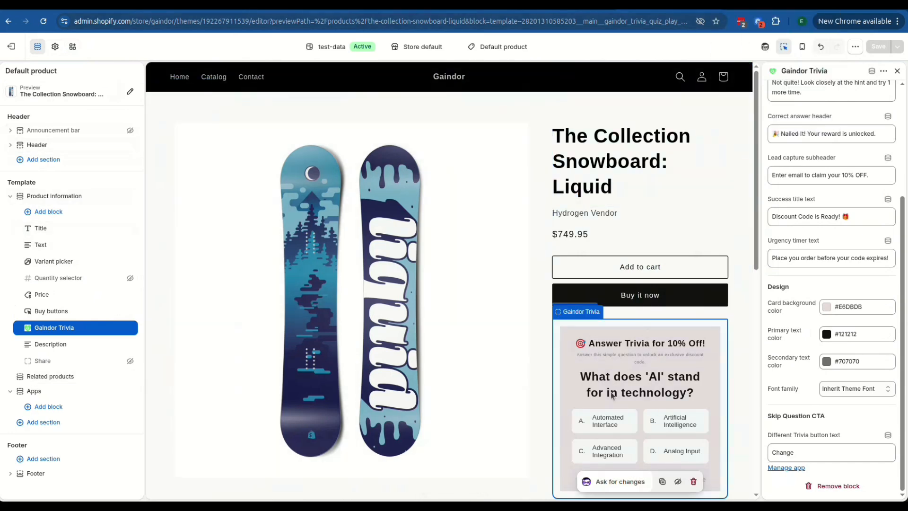
Change the trivia card's background color to the light blue #BDC3D9 and save the change.
scroll(610, 394, "down", 2)
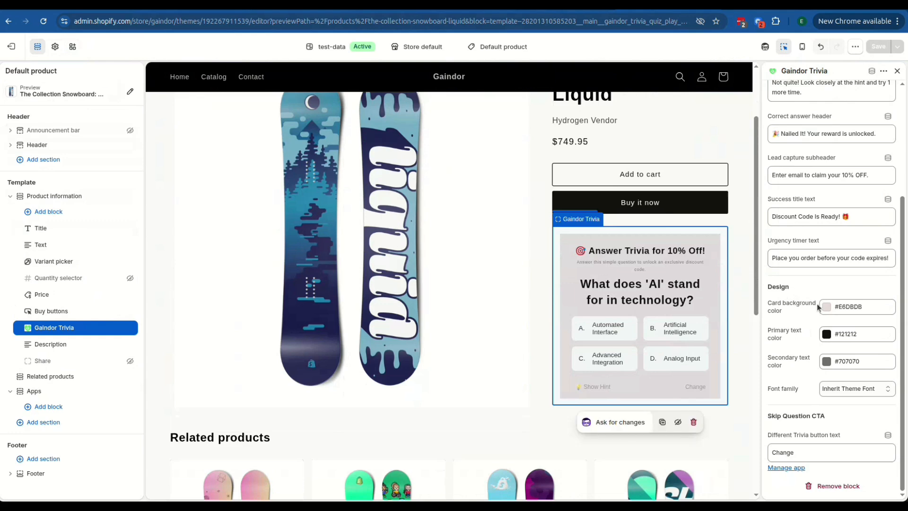
left_click(825, 312)
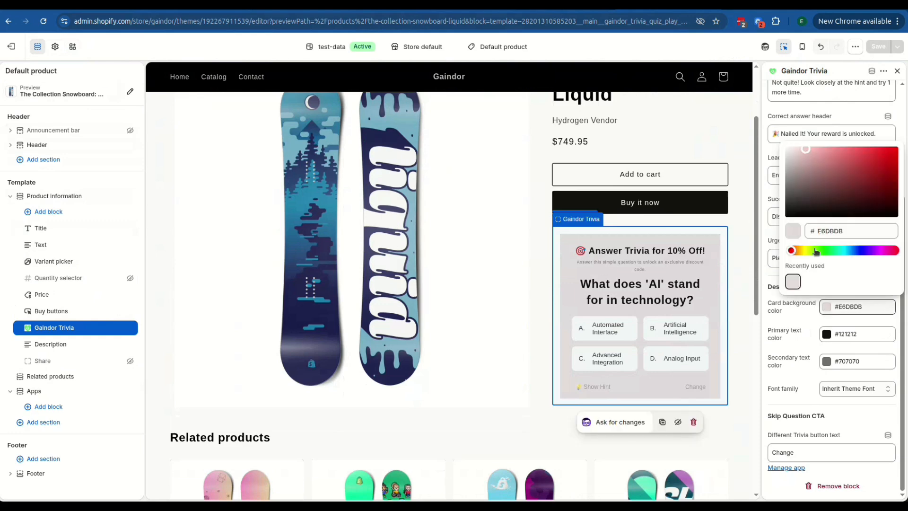
left_click_drag(805, 252, 856, 250)
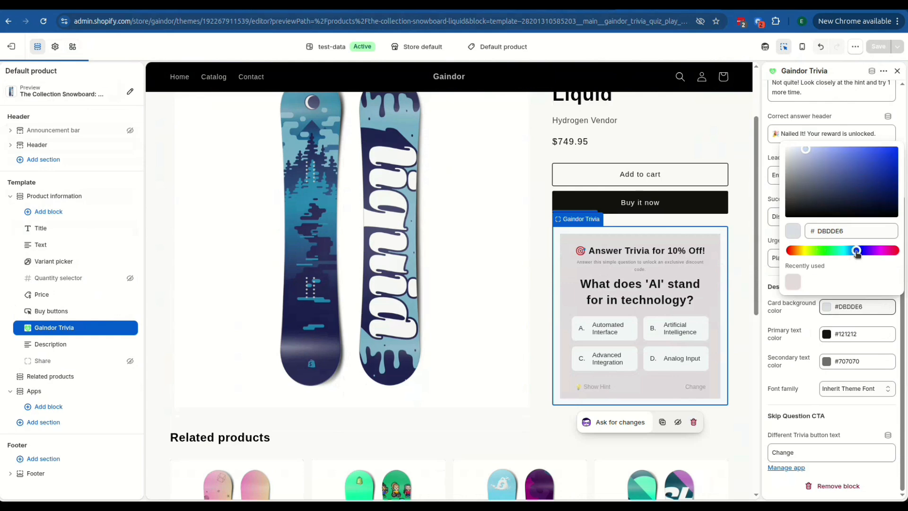
left_click(816, 152)
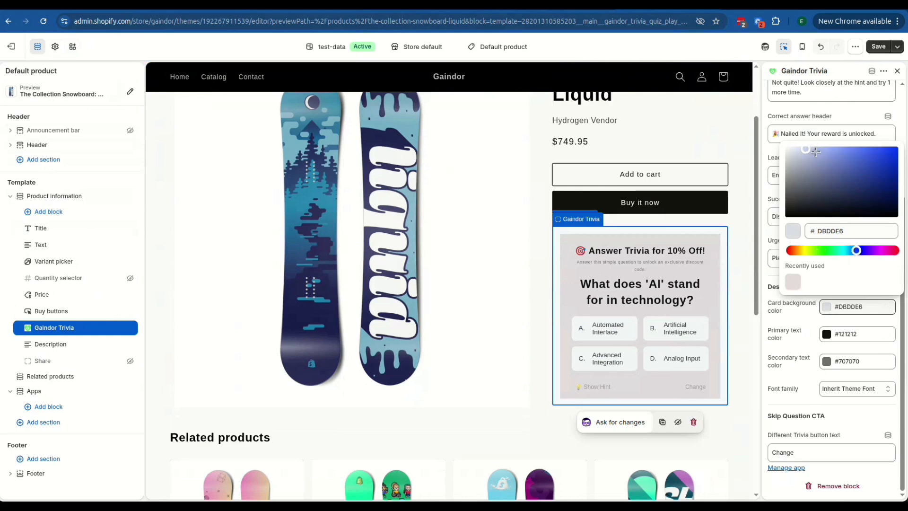
left_click(878, 46)
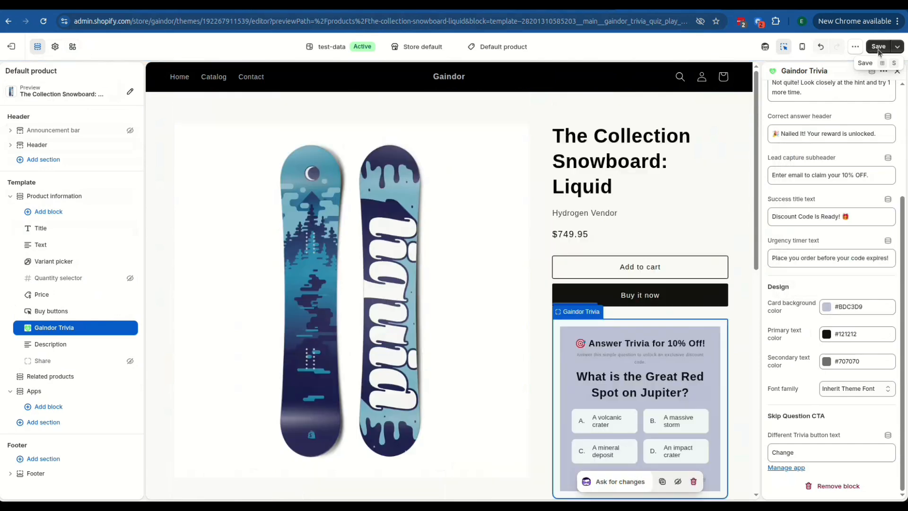
left_click(878, 50)
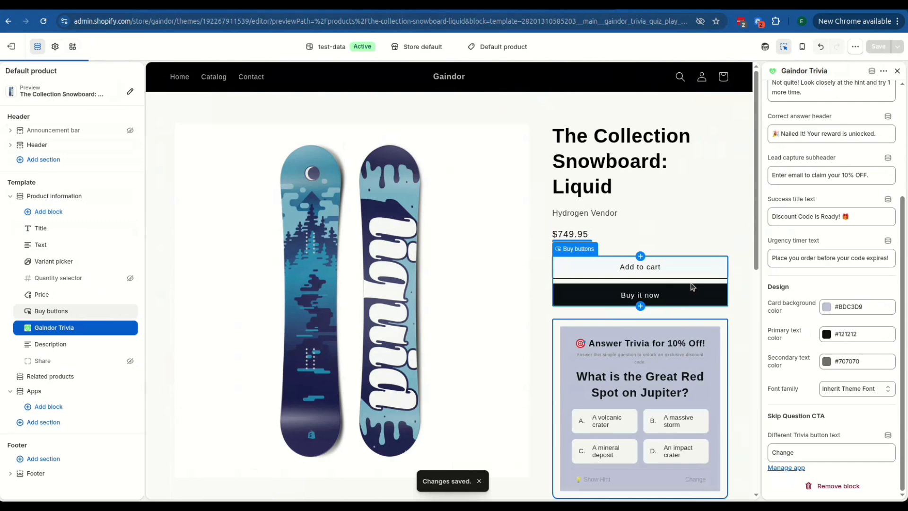
Open the product page of The Collection Snowboard: Oxygen from the live storefront's catalog.
scroll(605, 377, "down", 2)
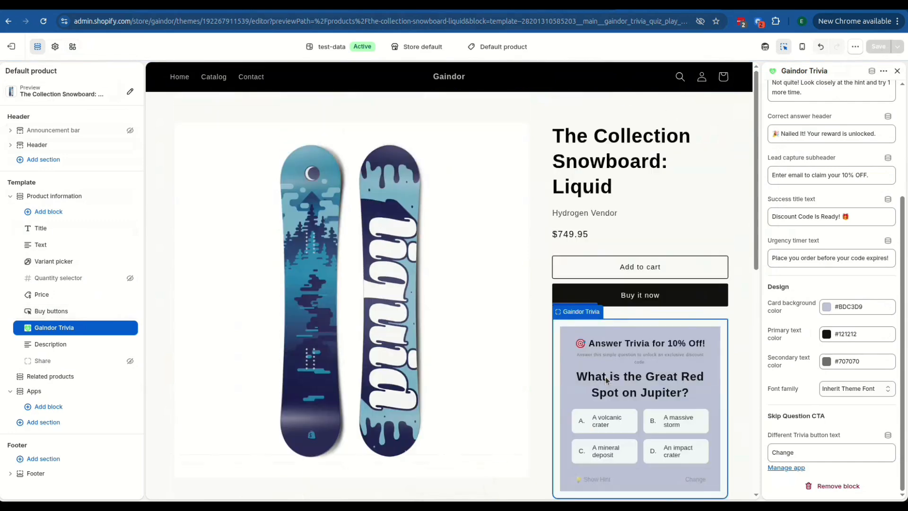
scroll(605, 380, "up", 2)
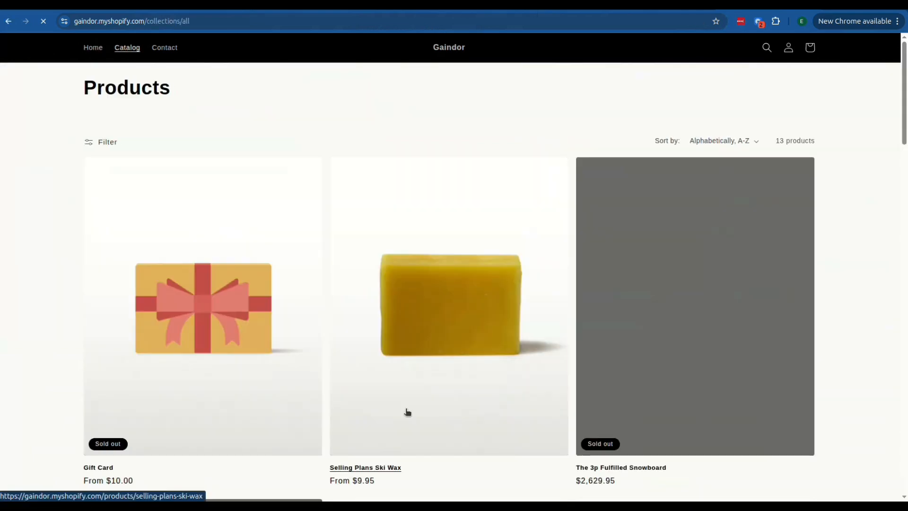
scroll(407, 412, "down", 8)
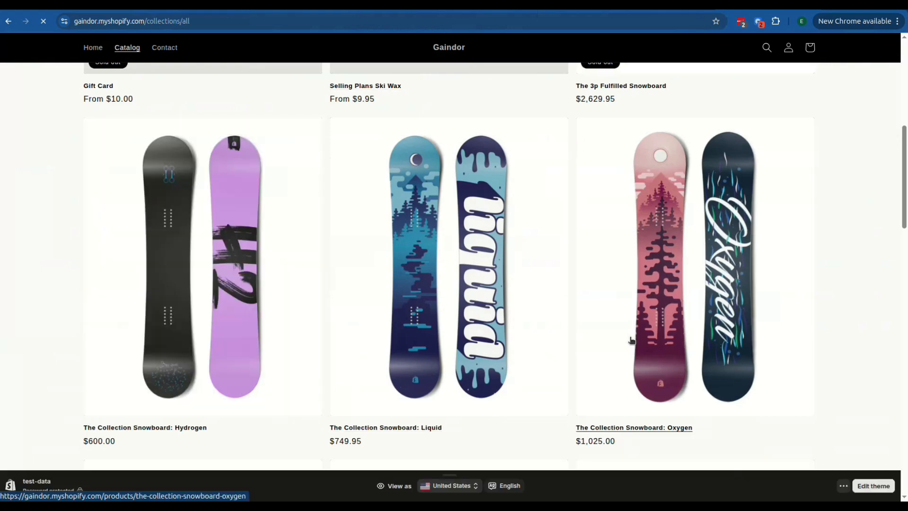
left_click(630, 340)
scroll(462, 334, "down", 1)
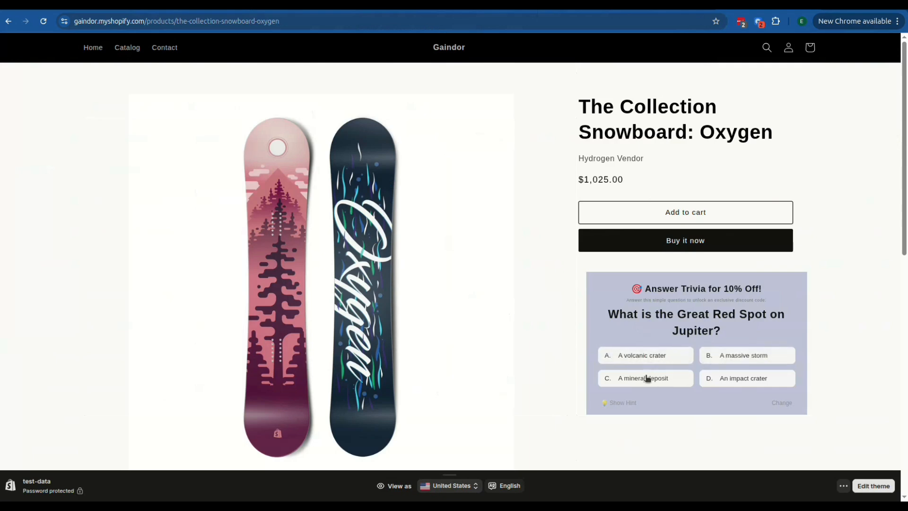
Answer the trivia question with "A massive storm" and request the coupon code using a test e-mail address.
left_click(677, 361)
left_click(727, 353)
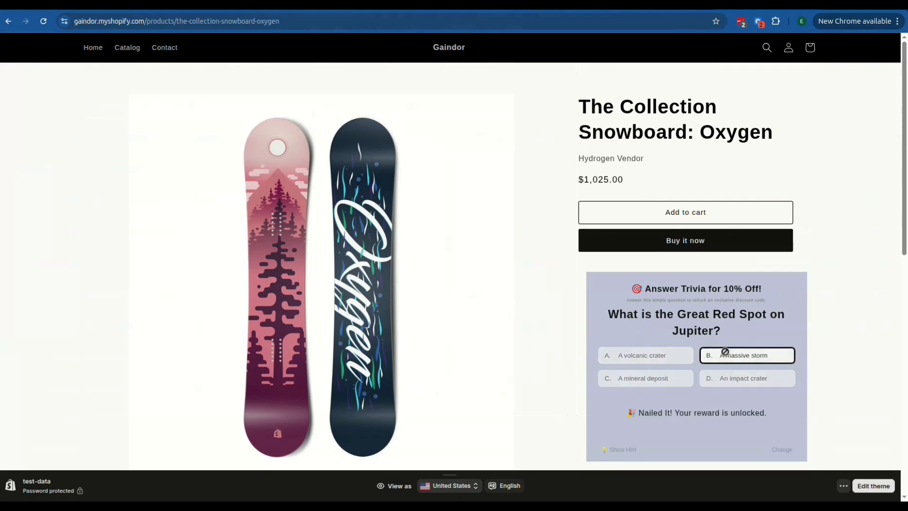
left_click(681, 336)
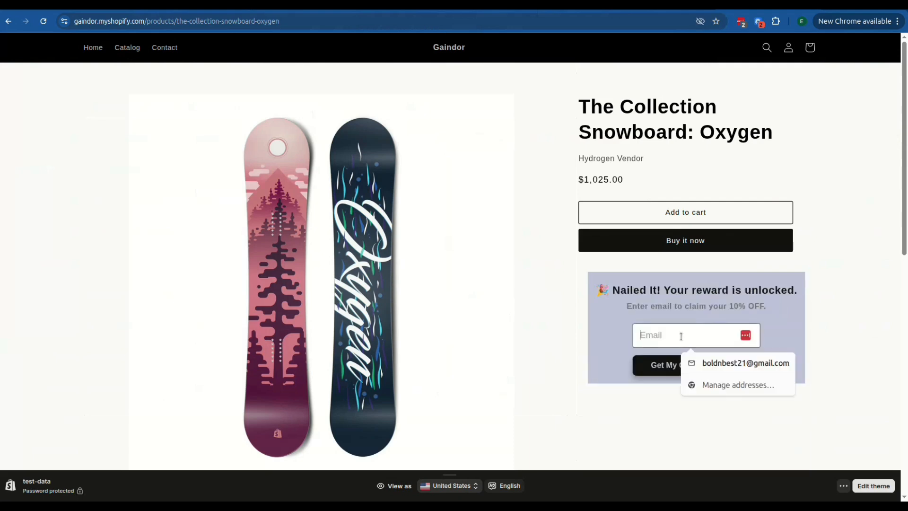
type("123")
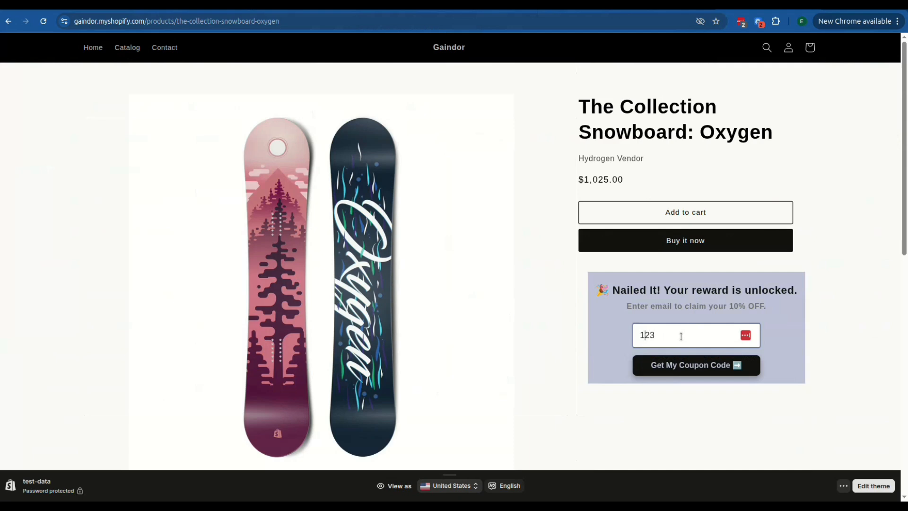
type("test")
left_click(694, 374)
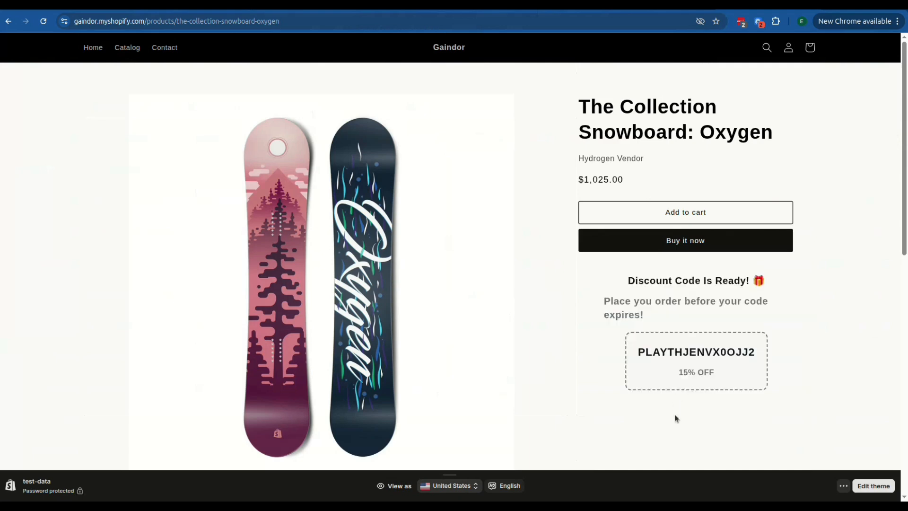
Examine the discount percentage on the unlocked reward and select the coupon code text.
left_click_drag(639, 351, 756, 362)
left_click(758, 363)
left_click_drag(677, 378, 719, 373)
left_click(719, 372)
left_click_drag(638, 351, 758, 357)
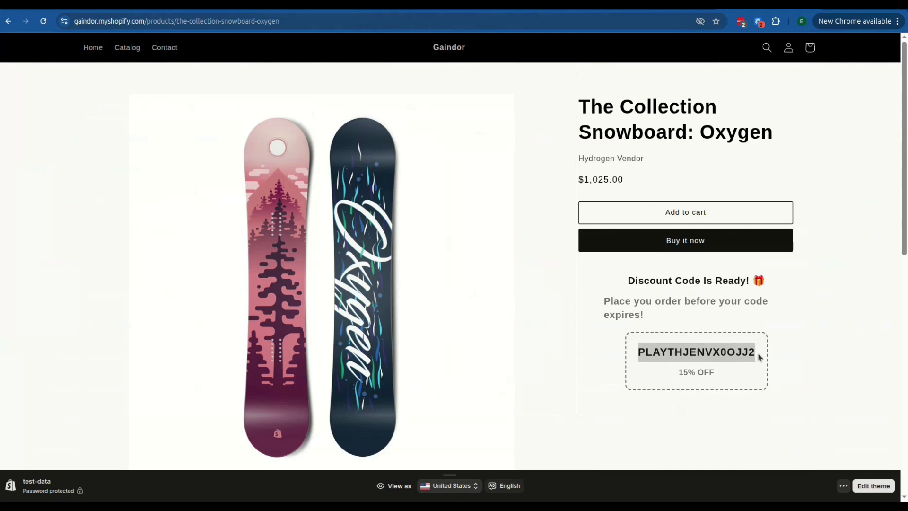
Add The Collection Snowboard: Oxygen to the cart, check the coupon discount applied under the subtotal, and close the cart.
left_click(711, 214)
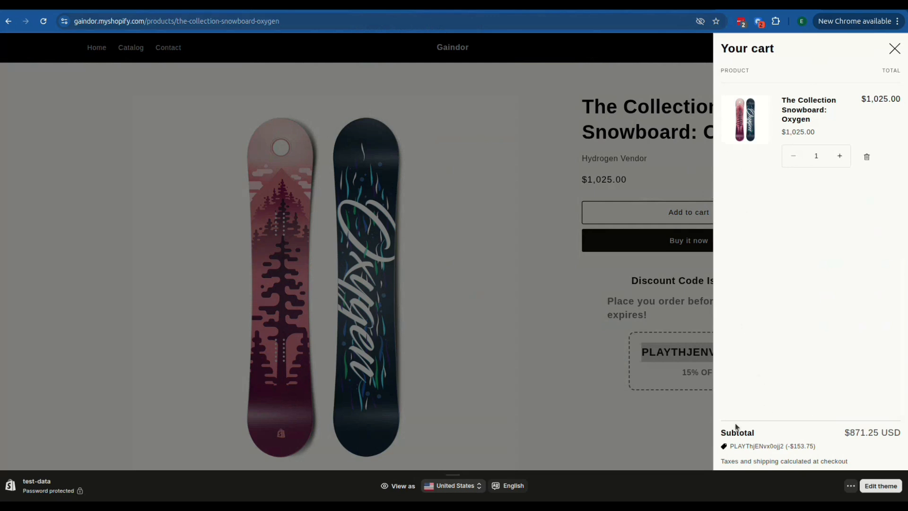
triple_click(733, 450)
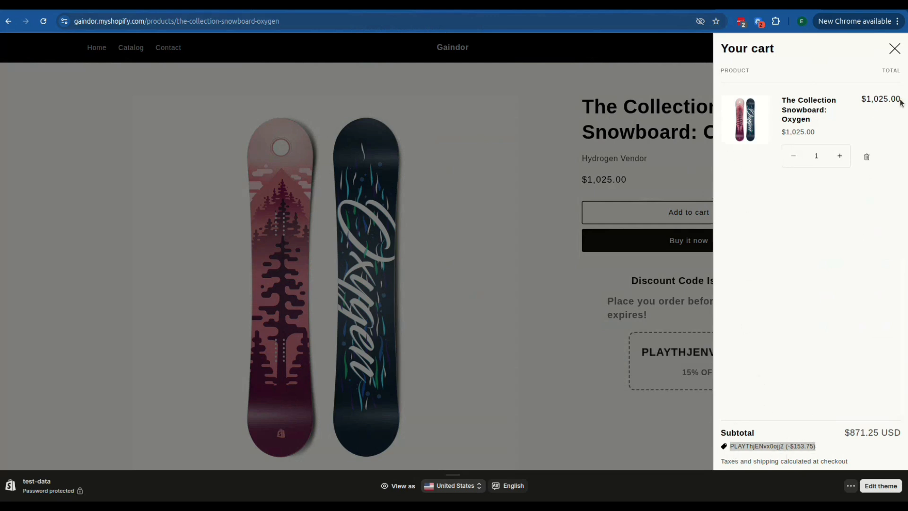
left_click(893, 48)
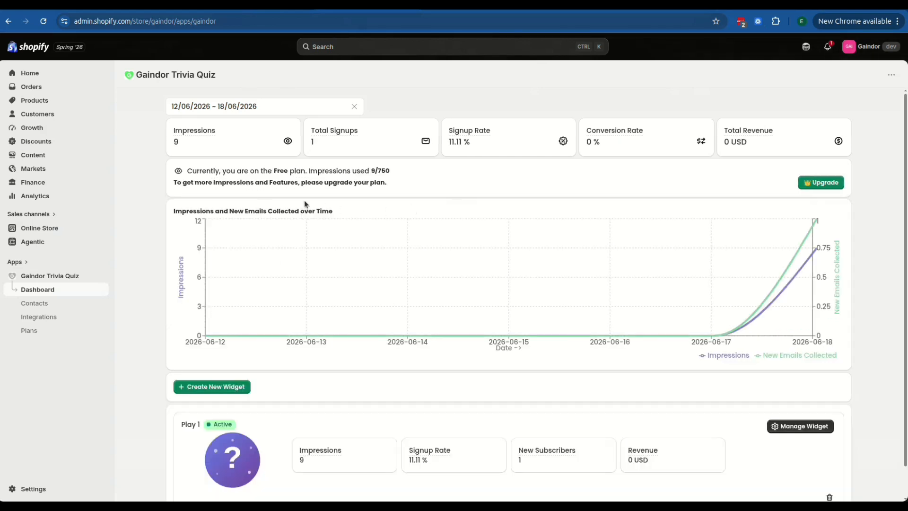
Review the Gaindor Trivia Quiz dashboard's impressions, signups and revenue figures, the chart over time, and the Play 1 widget's statistics.
scroll(286, 201, "down", 1)
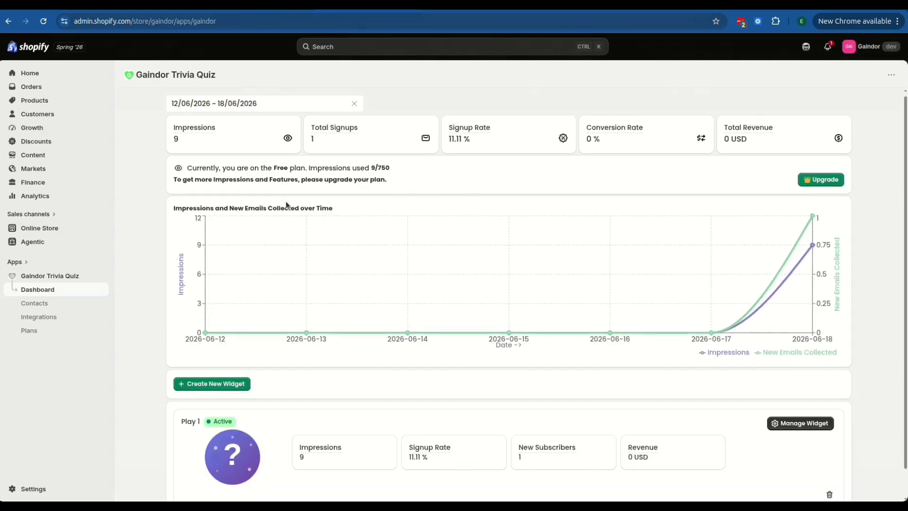
mouse_move(802, 245)
scroll(762, 340, "down", 1)
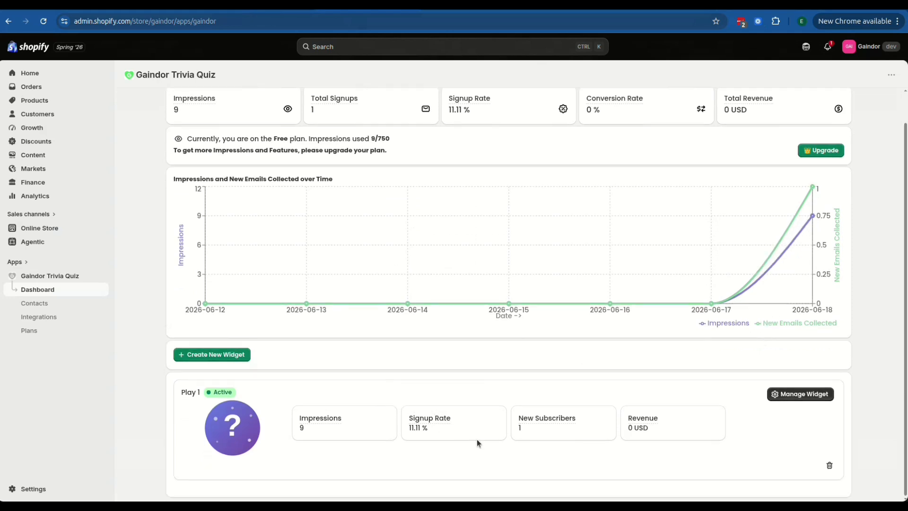
scroll(456, 437, "up", 1)
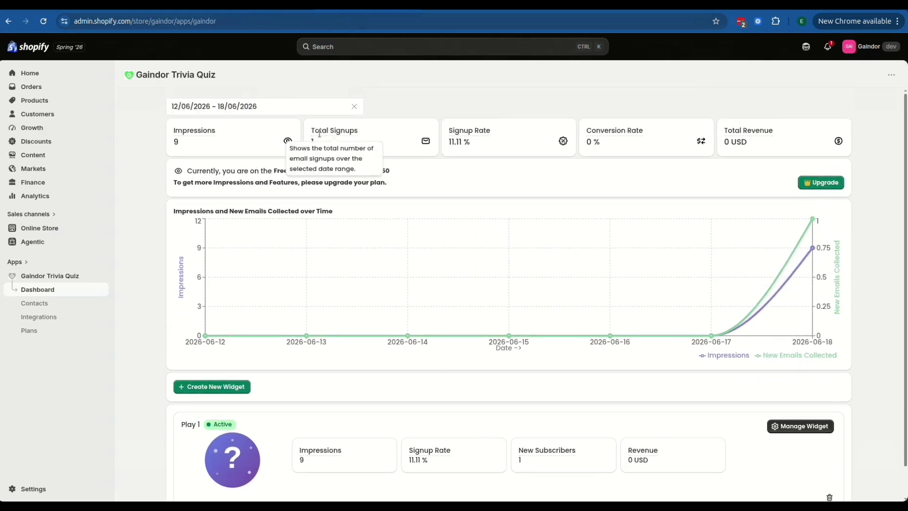